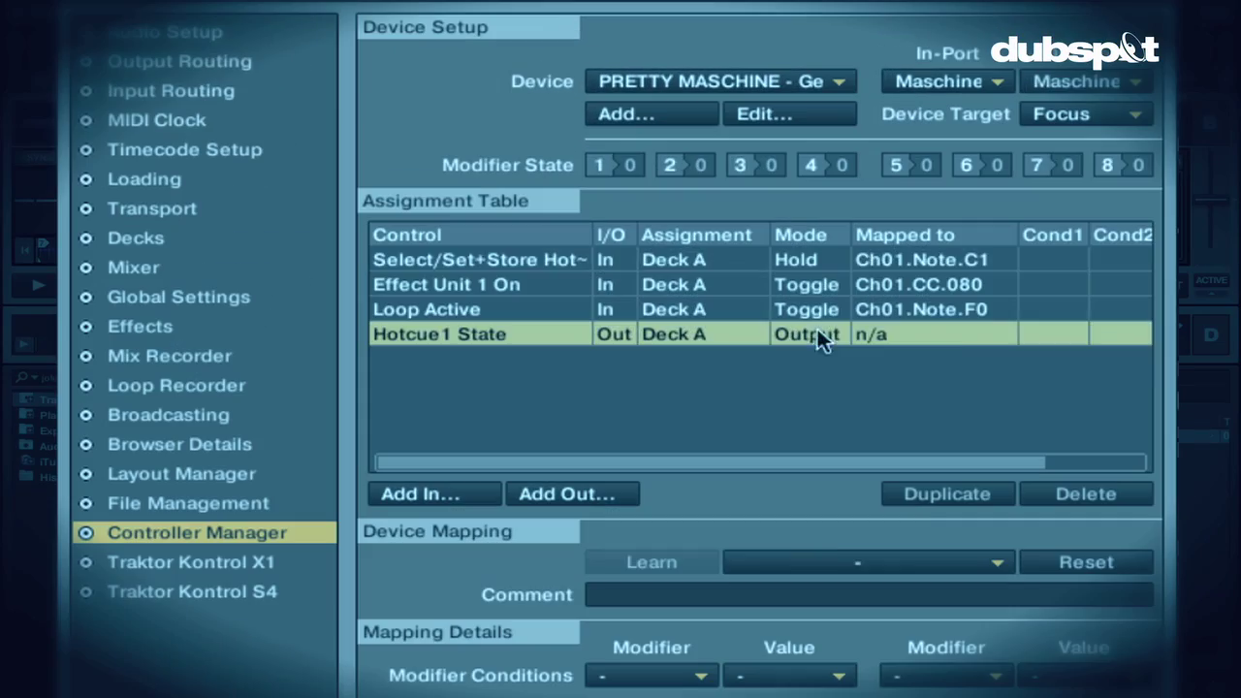
Step: Compare the mapping of the Select/Set+Store Hotcue input with the mapping choices of the Hotcue1 State output
{"action": "left_click", "coordinate": [712, 179]}
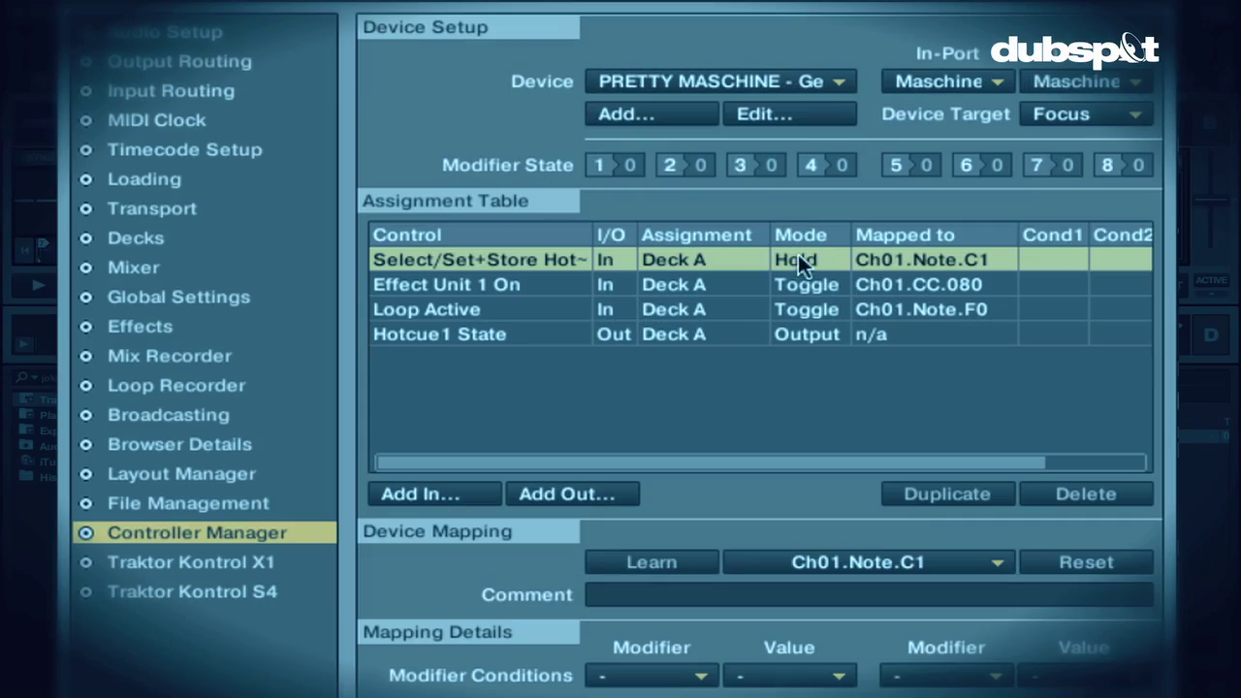
{"action": "left_click", "coordinate": [440, 334]}
{"action": "left_click", "coordinate": [858, 563]}
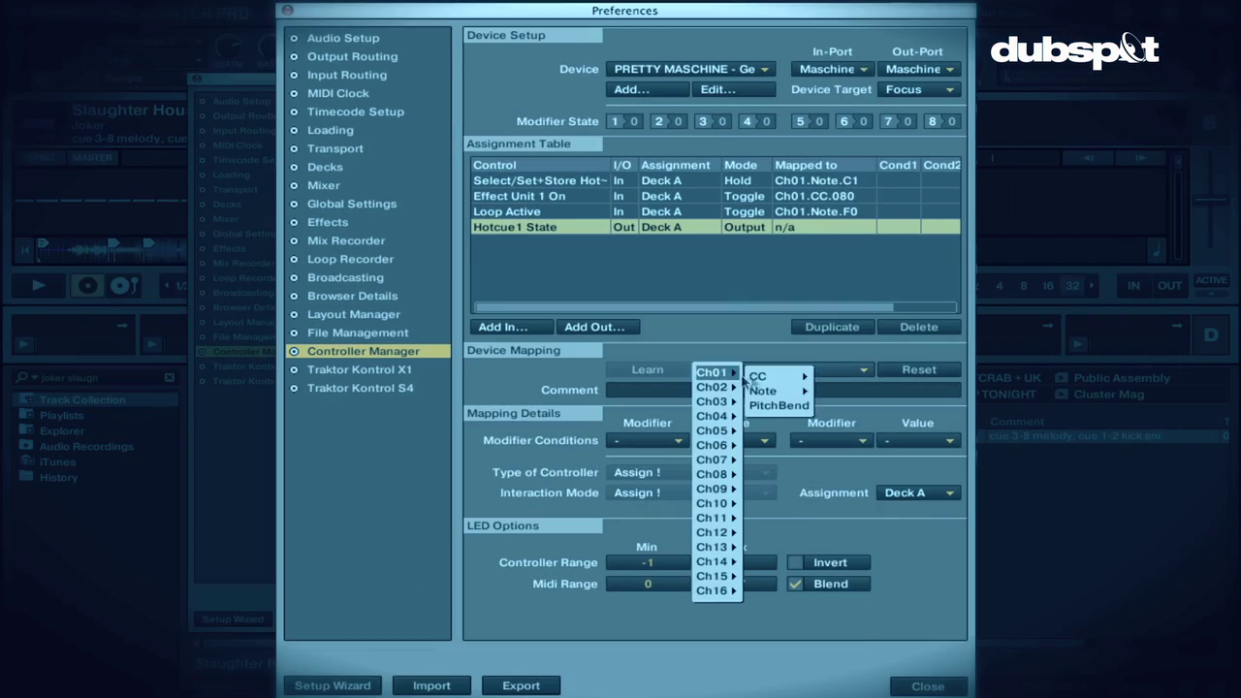
{"action": "left_click", "coordinate": [1085, 696]}
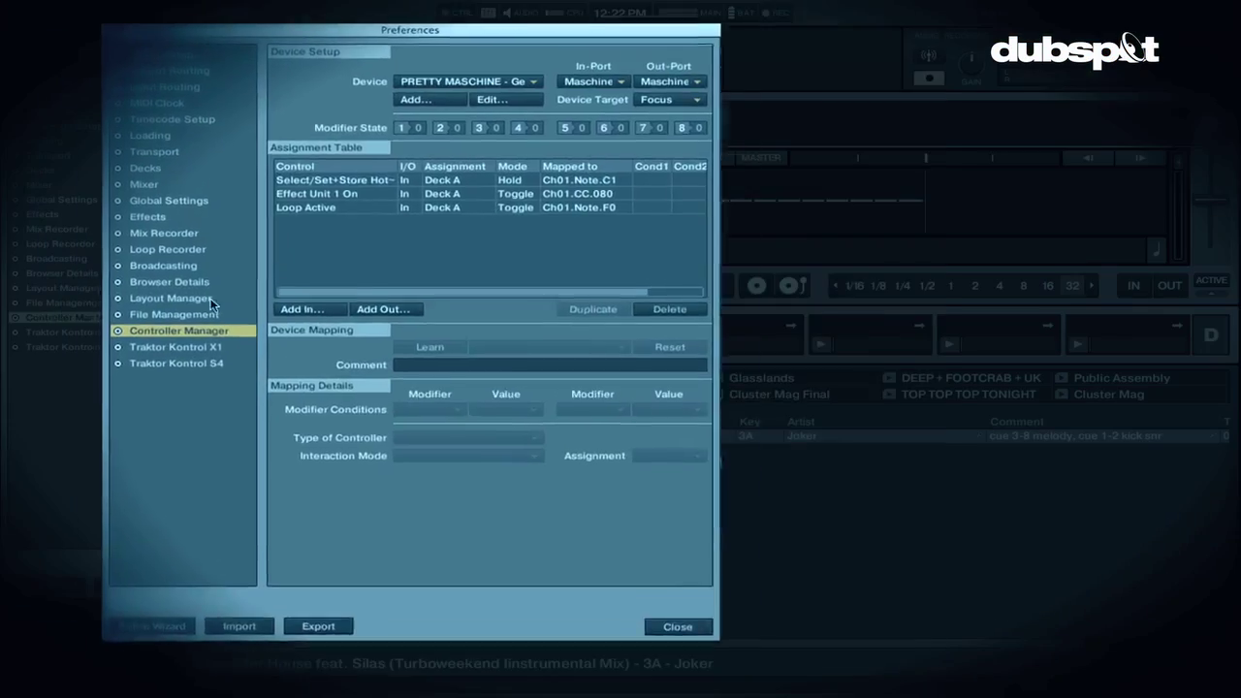
Step: Open the Controller Manager preferences and choose the PRETTY MASCHINE - Generic MIDI device
{"action": "left_click", "coordinate": [210, 301]}
{"action": "left_click", "coordinate": [196, 335]}
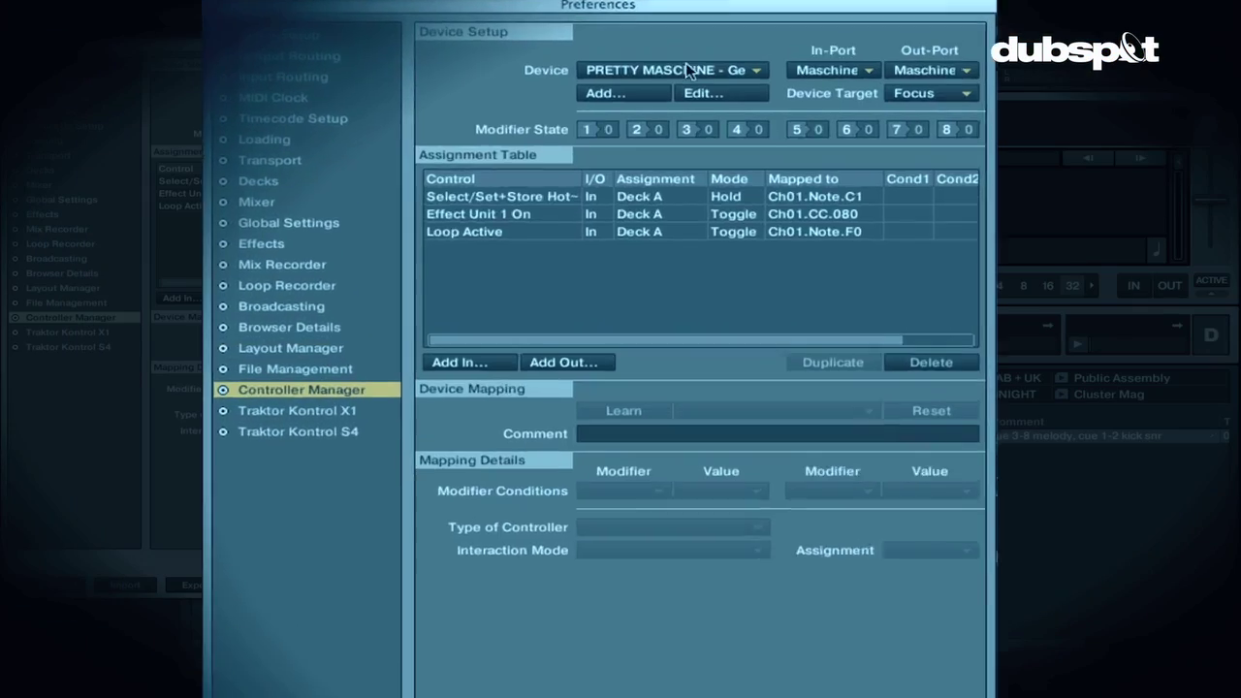
{"action": "left_click", "coordinate": [679, 67]}
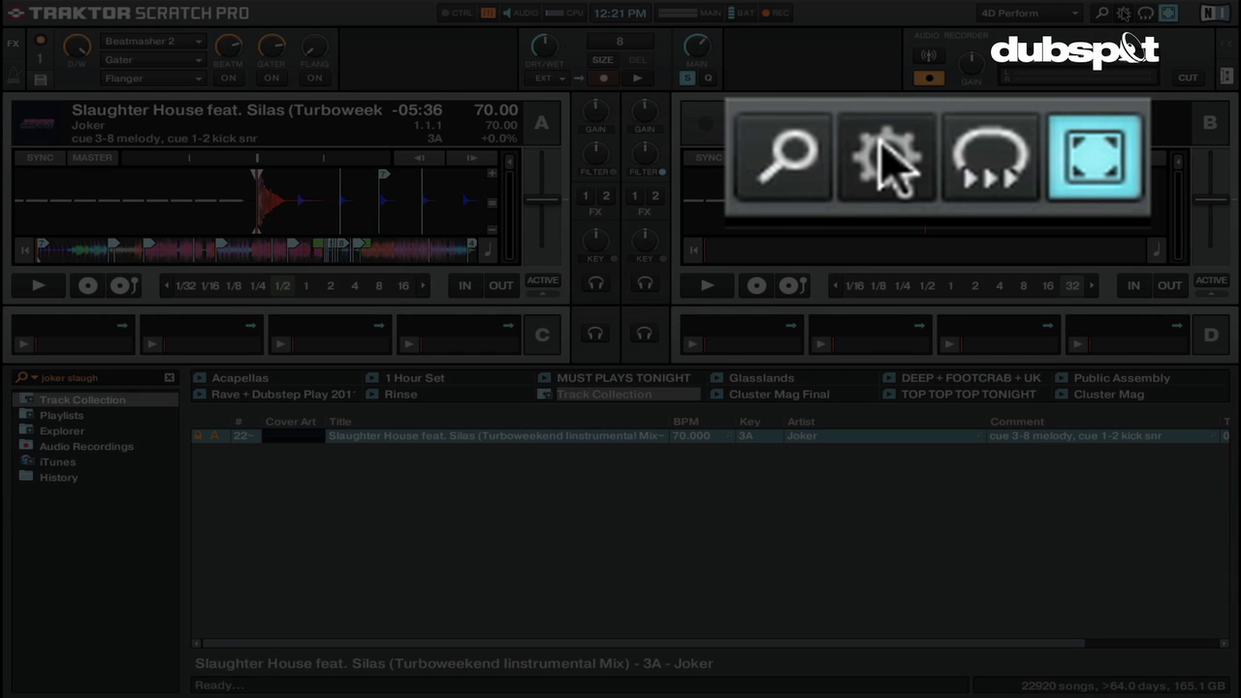
{"action": "left_click", "coordinate": [1124, 13]}
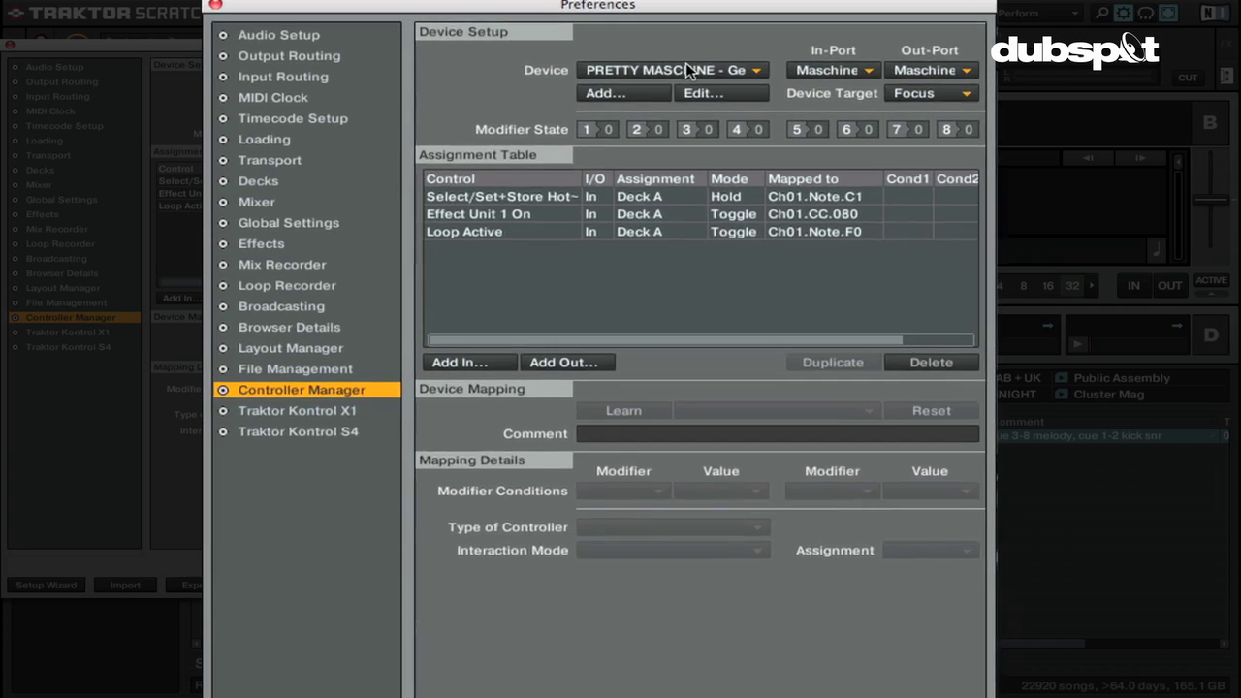
{"action": "left_click", "coordinate": [679, 67]}
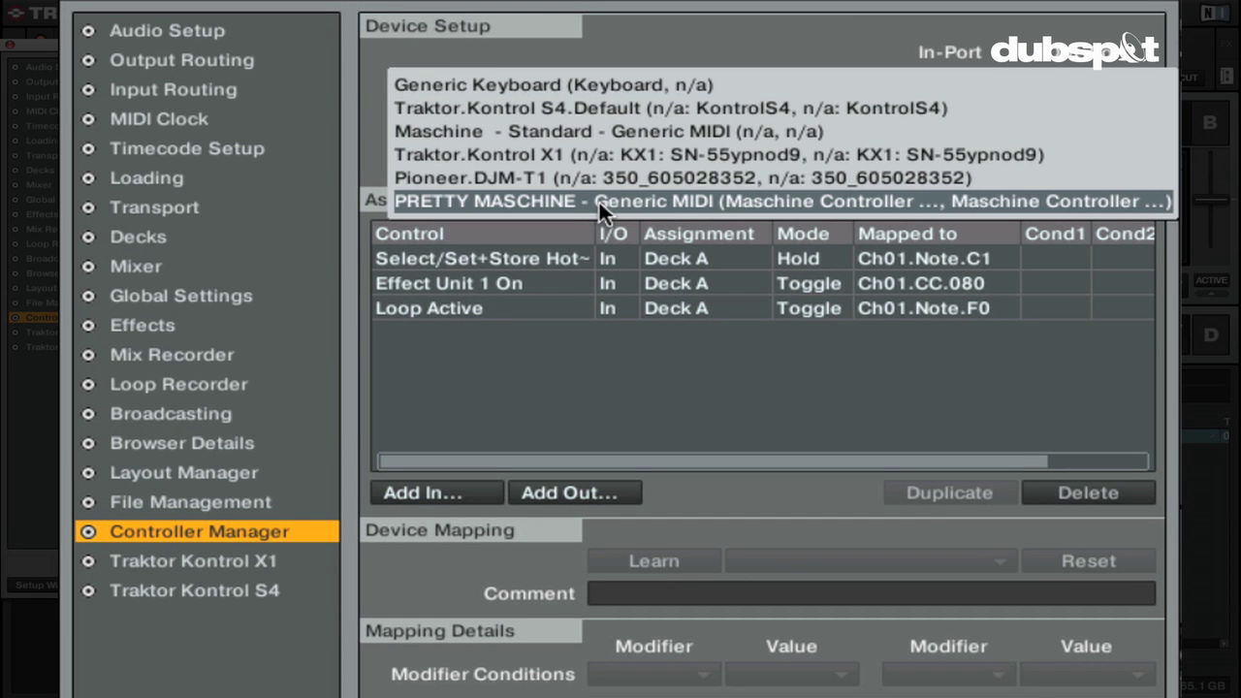
{"action": "left_click", "coordinate": [549, 200]}
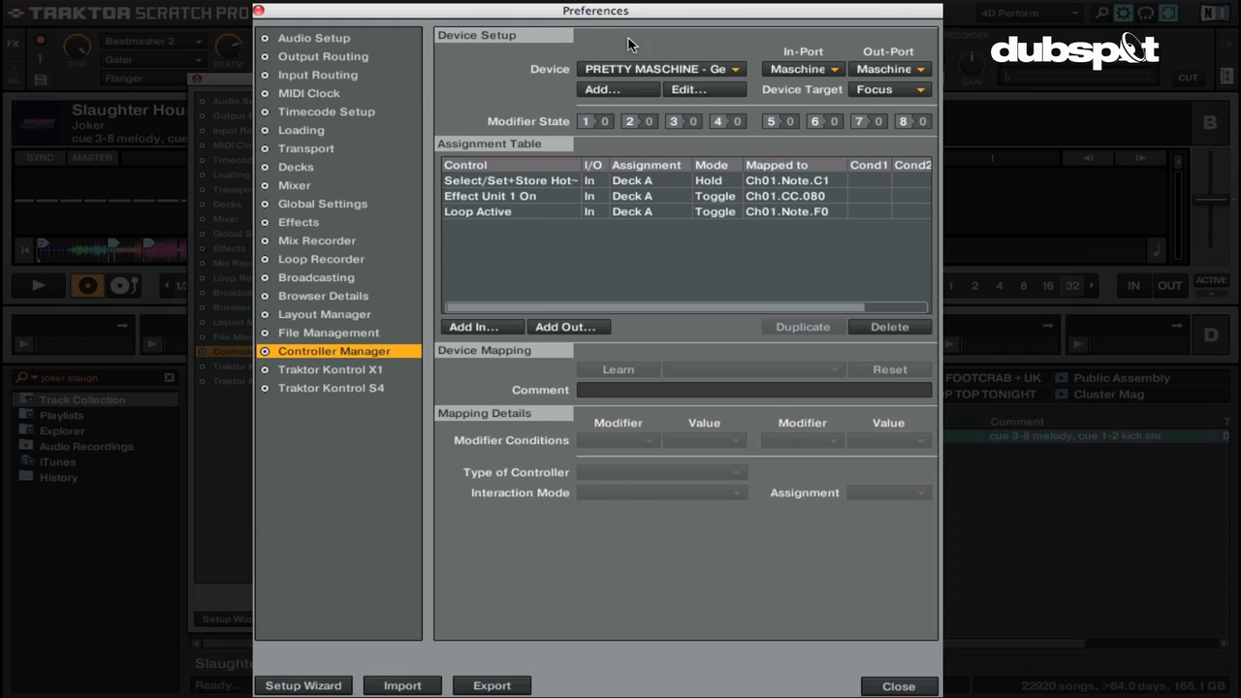
Step: Add a Hotcue1 State output from the Cue/Loops category and assign it to Deck A
{"action": "left_click", "coordinate": [565, 328]}
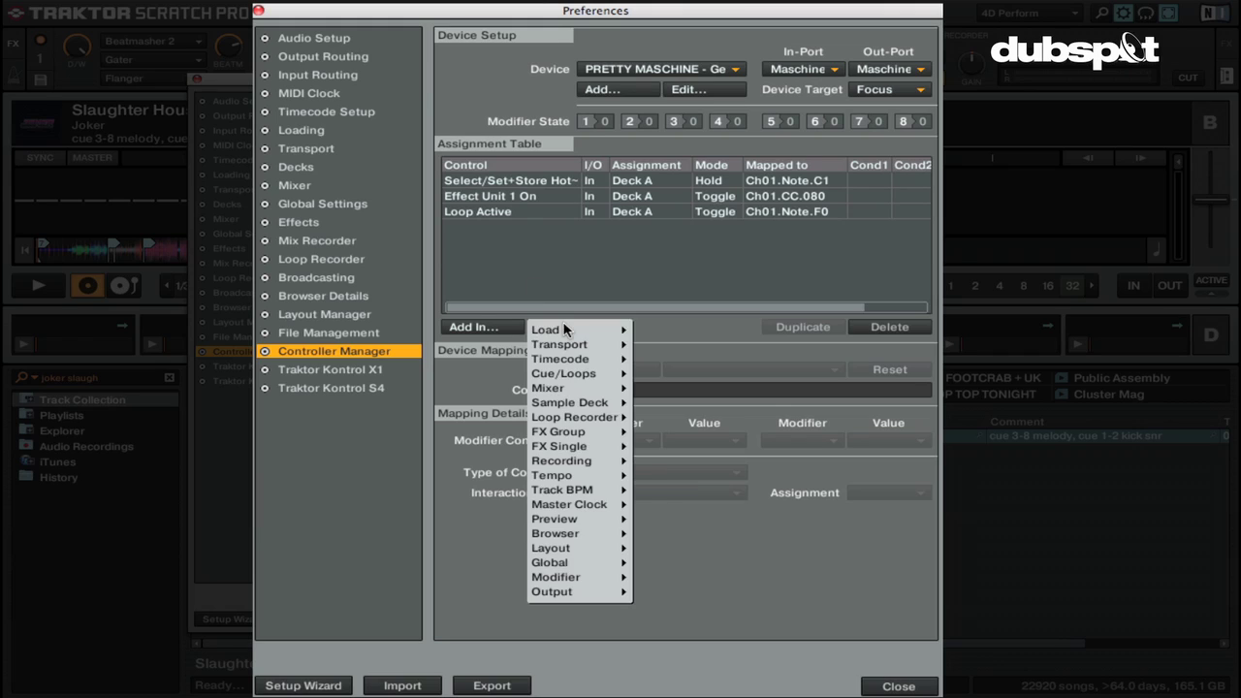
{"action": "mouse_move", "coordinate": [598, 379]}
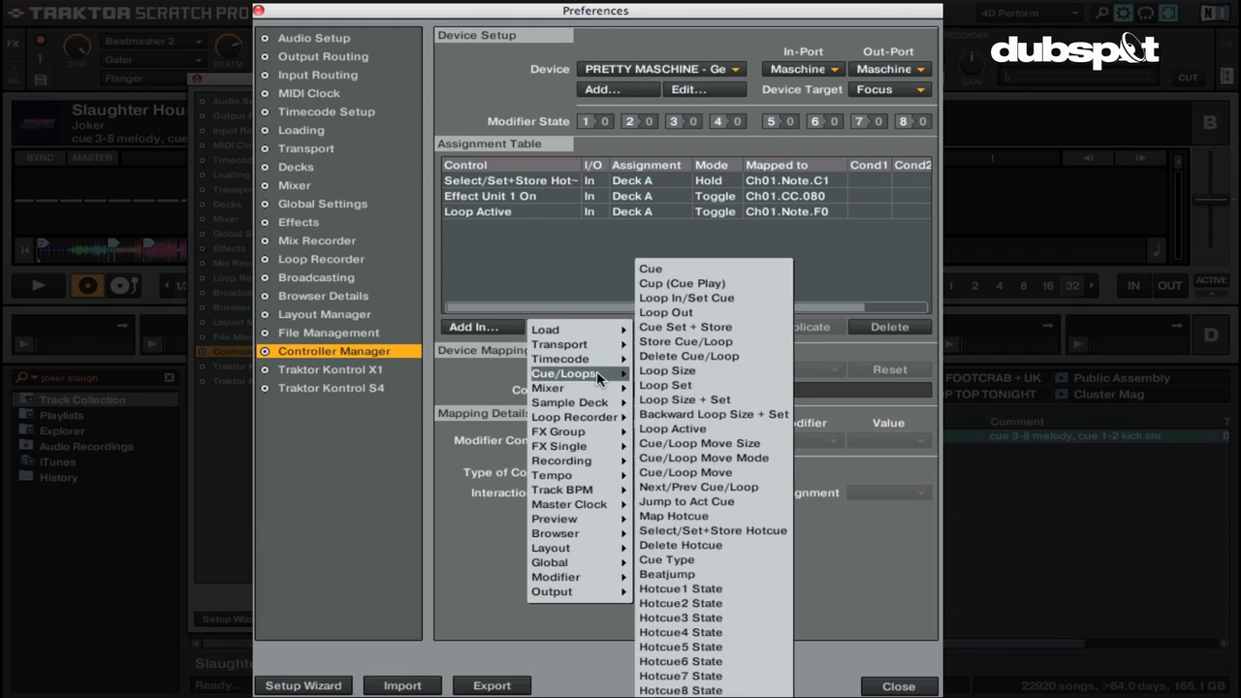
{"action": "left_click", "coordinate": [745, 595]}
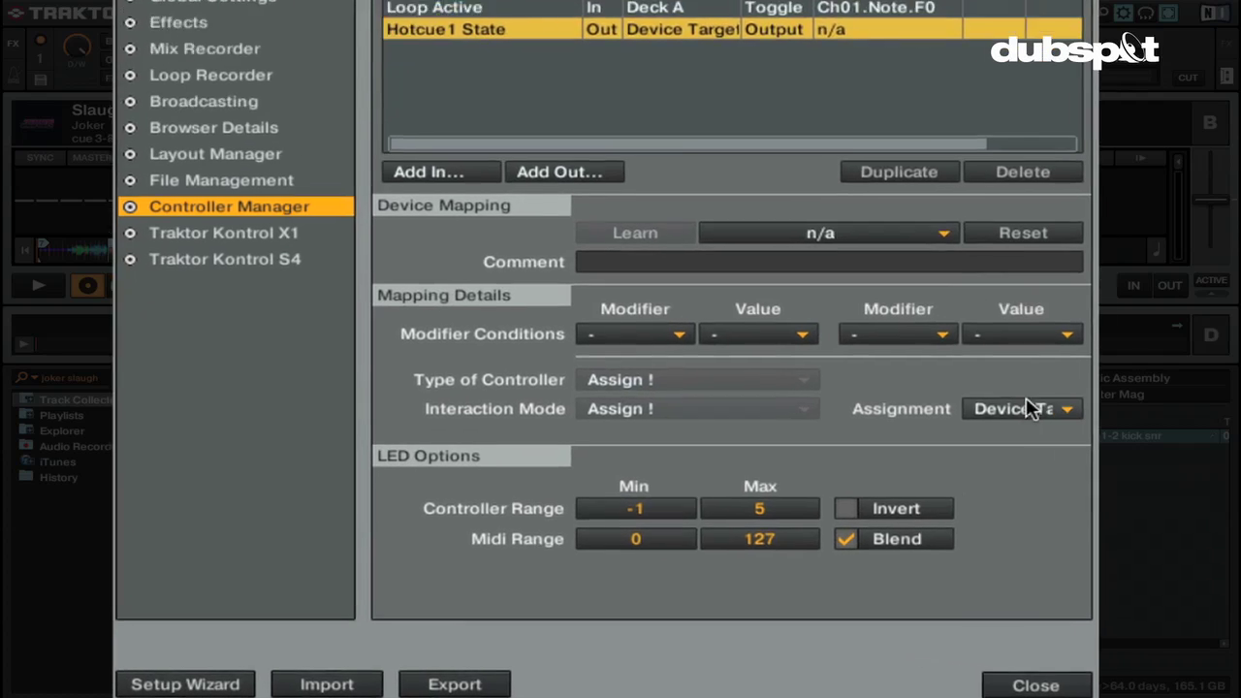
{"action": "left_click", "coordinate": [890, 491]}
{"action": "left_click", "coordinate": [1063, 402]}
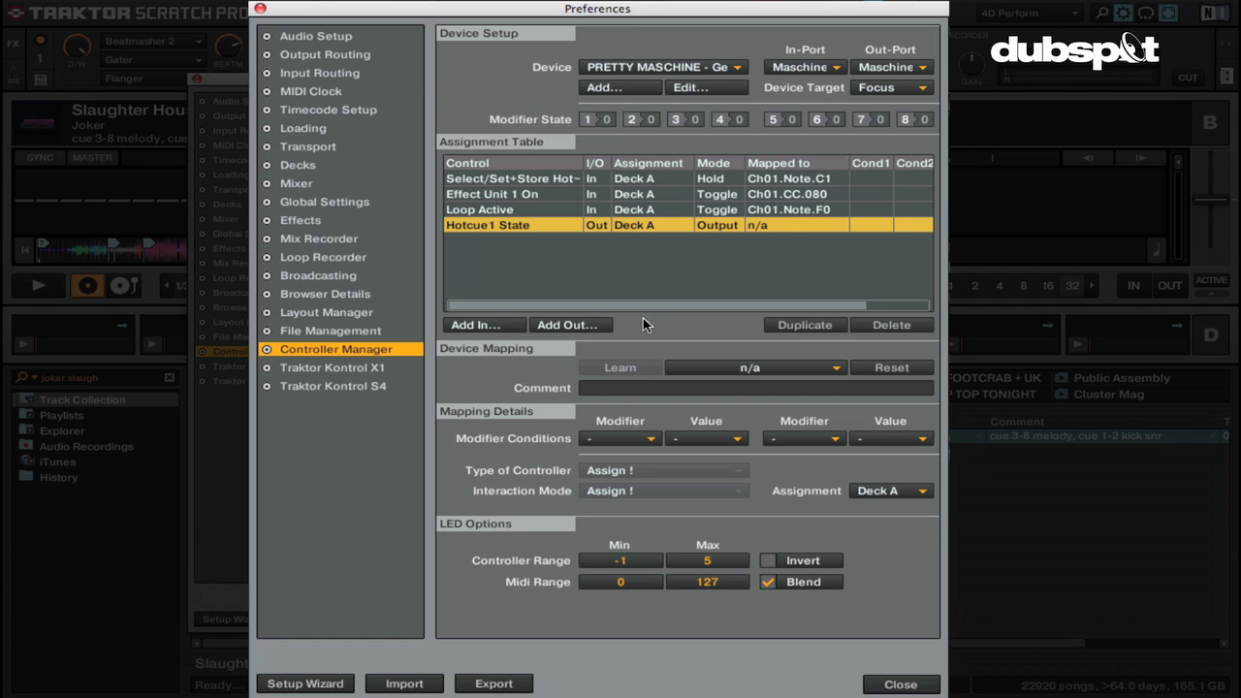
{"action": "left_click", "coordinate": [748, 369]}
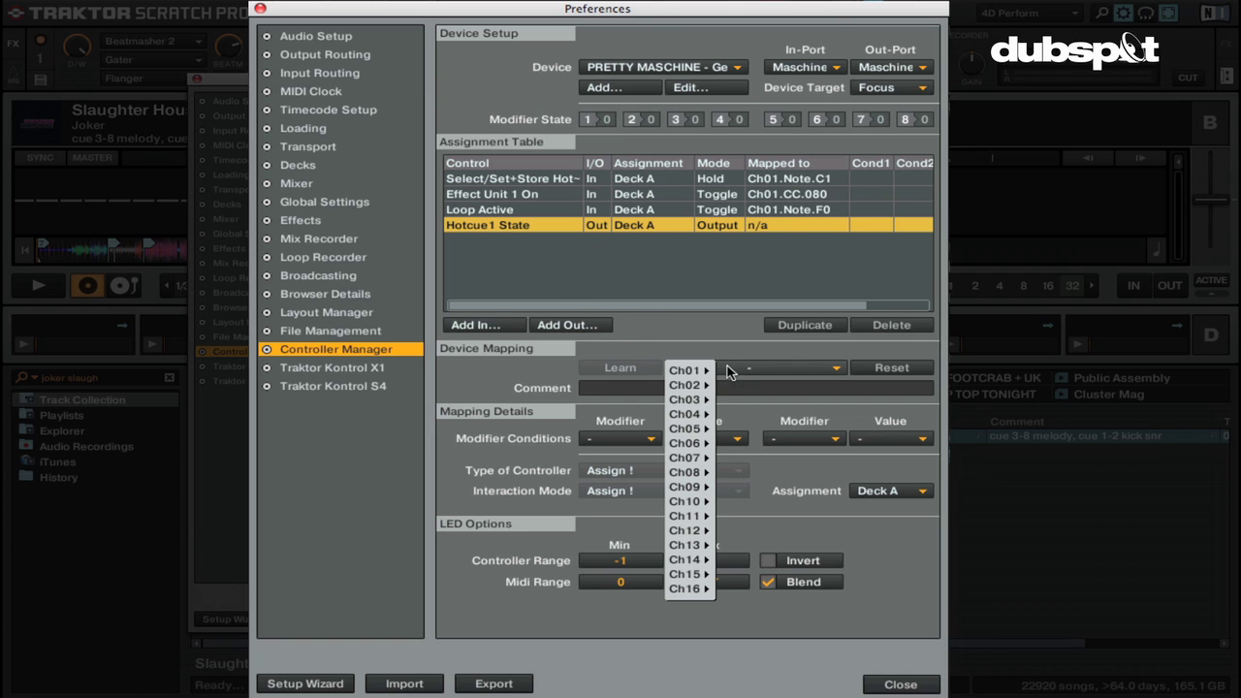
{"action": "mouse_move", "coordinate": [698, 371]}
{"action": "mouse_move", "coordinate": [755, 377]}
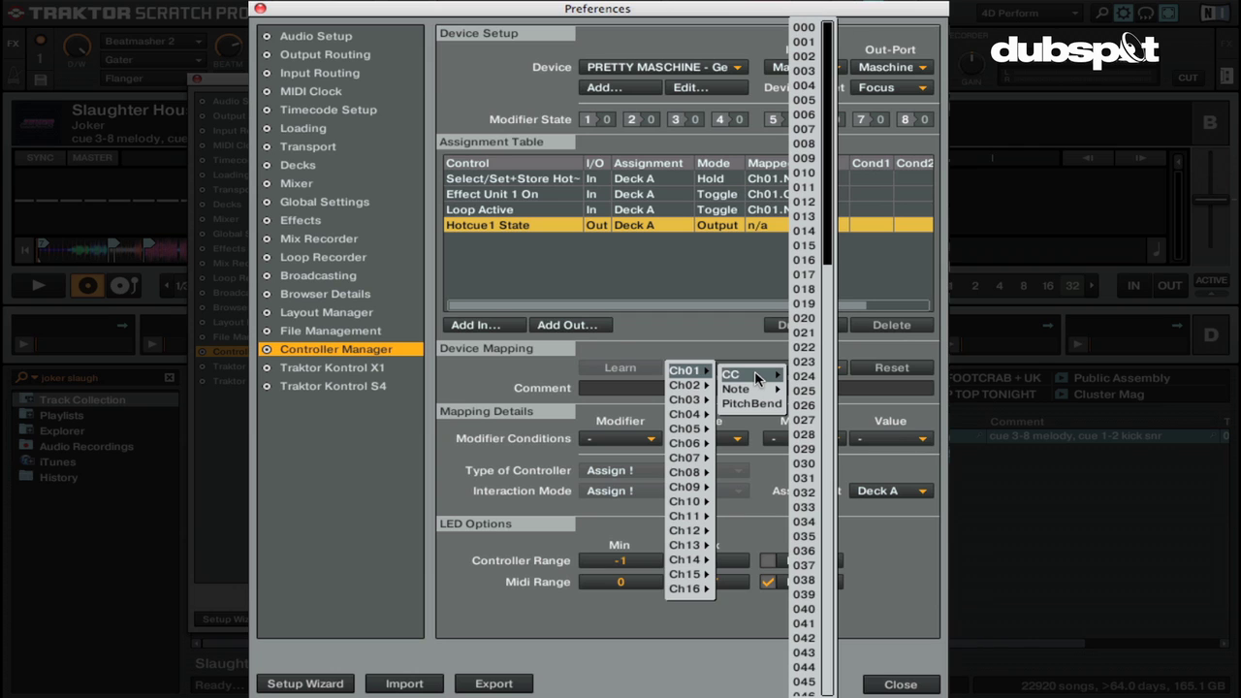
{"action": "left_click", "coordinate": [696, 297]}
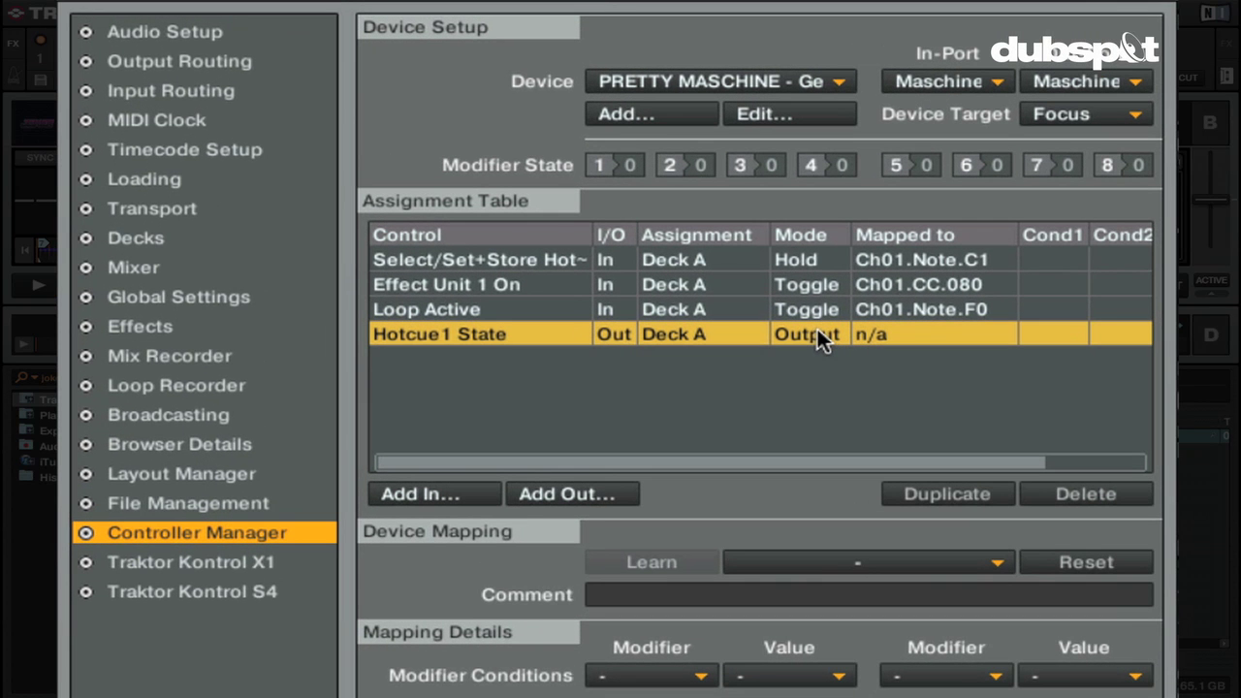
Step: Map the Hotcue1 State output to Ch01.Note.C1, matching the Select/Set+Store Hotcue input, and close the preferences
{"action": "left_click", "coordinate": [796, 259]}
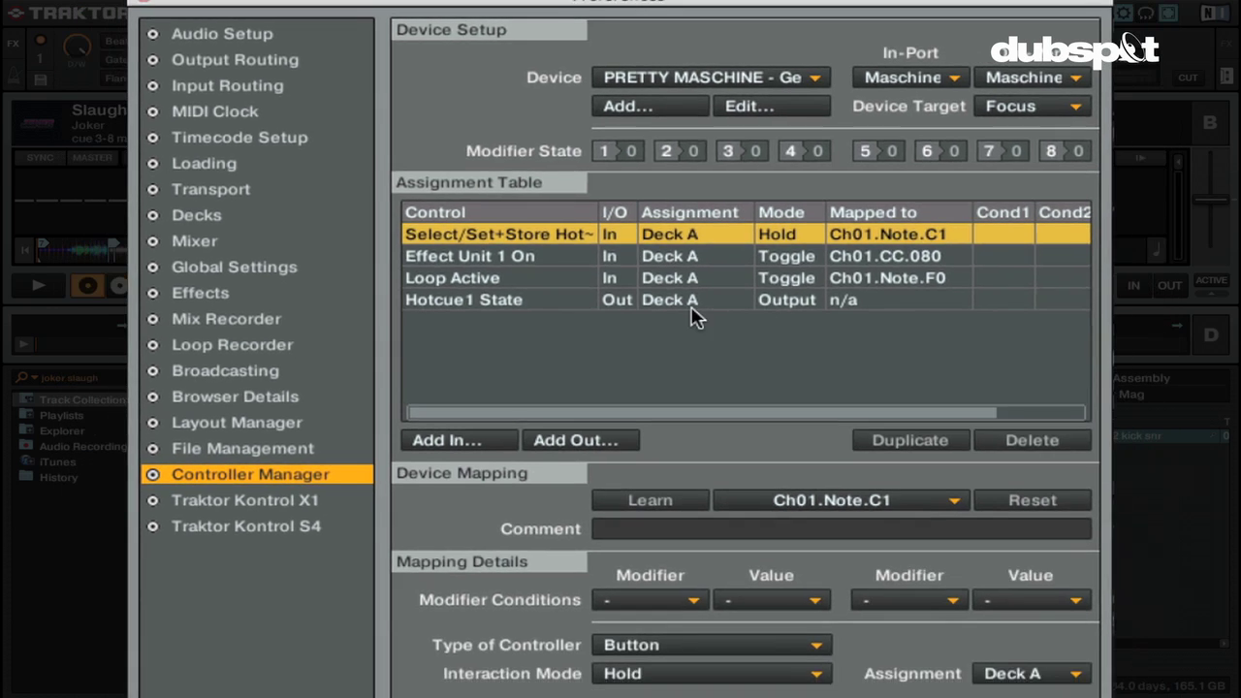
{"action": "left_click", "coordinate": [781, 338]}
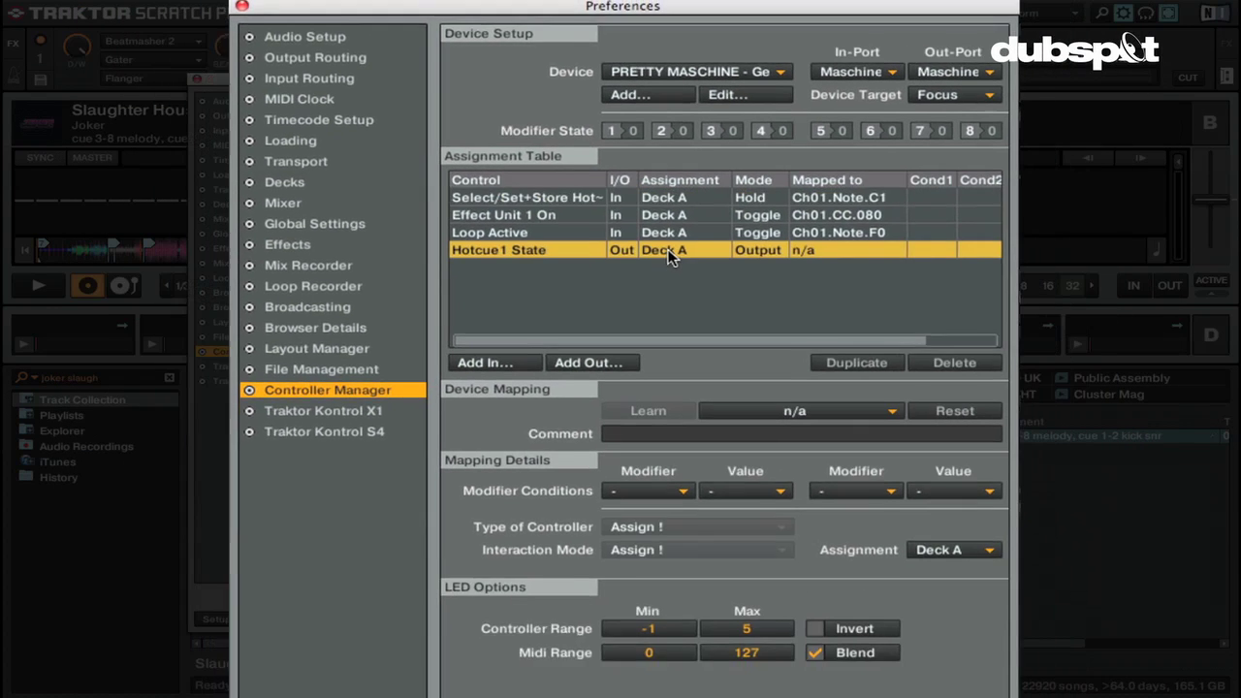
{"action": "left_click", "coordinate": [830, 375]}
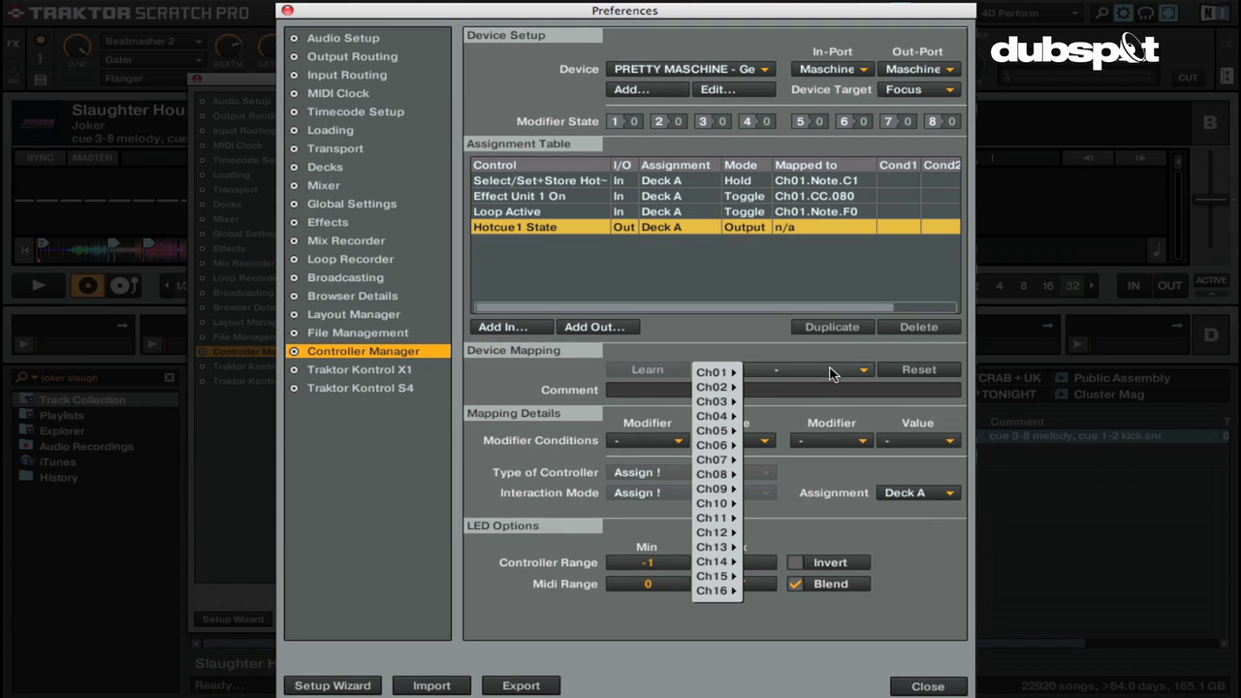
{"action": "mouse_move", "coordinate": [729, 378]}
{"action": "mouse_move", "coordinate": [780, 394]}
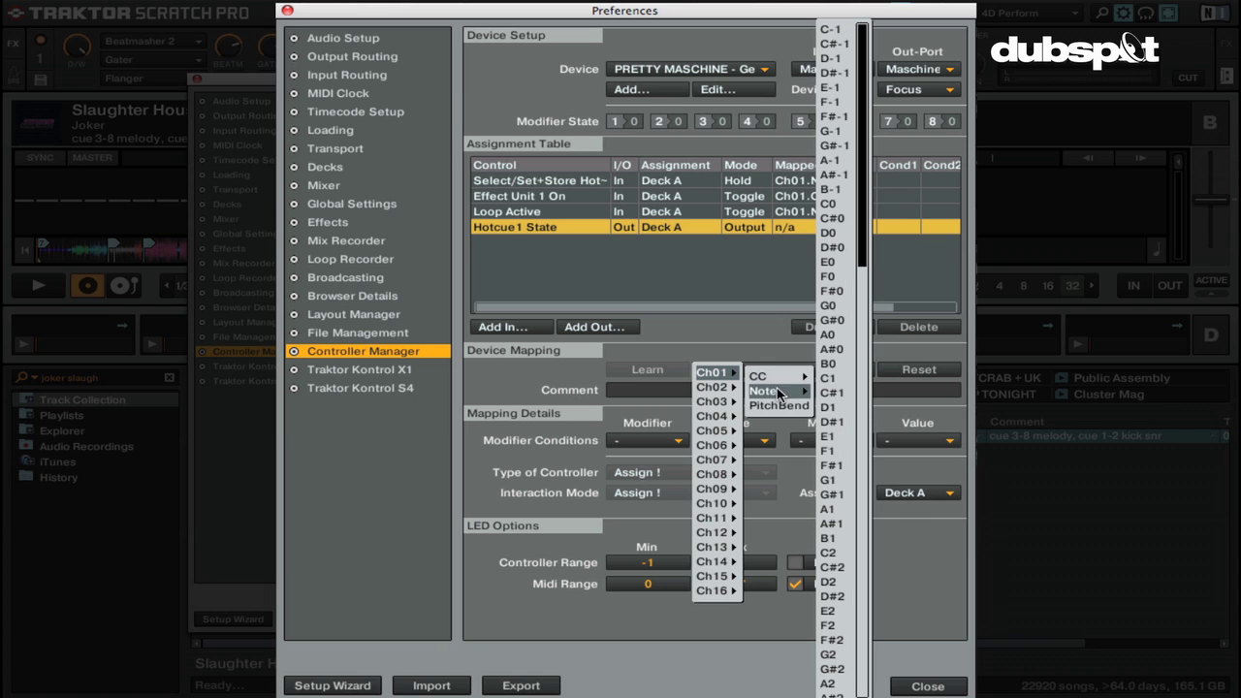
{"action": "left_click", "coordinate": [830, 379]}
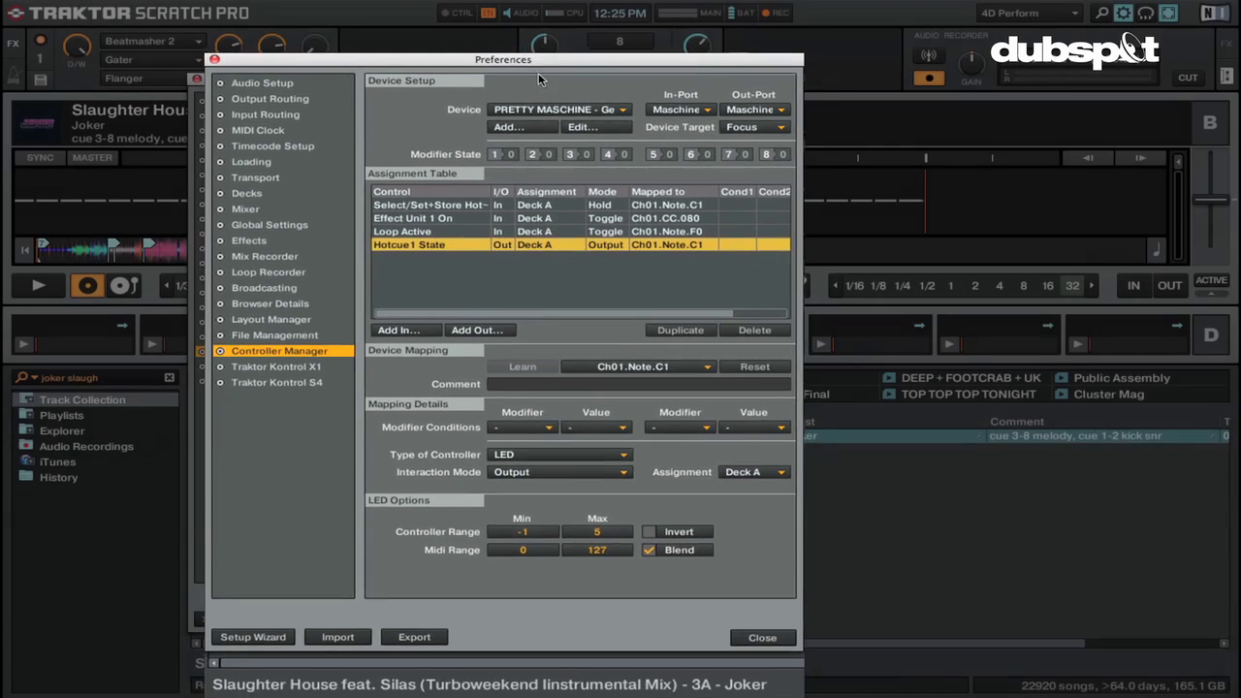
{"action": "left_click_drag", "start_coordinate": [501, 83], "coordinate": [851, 75]}
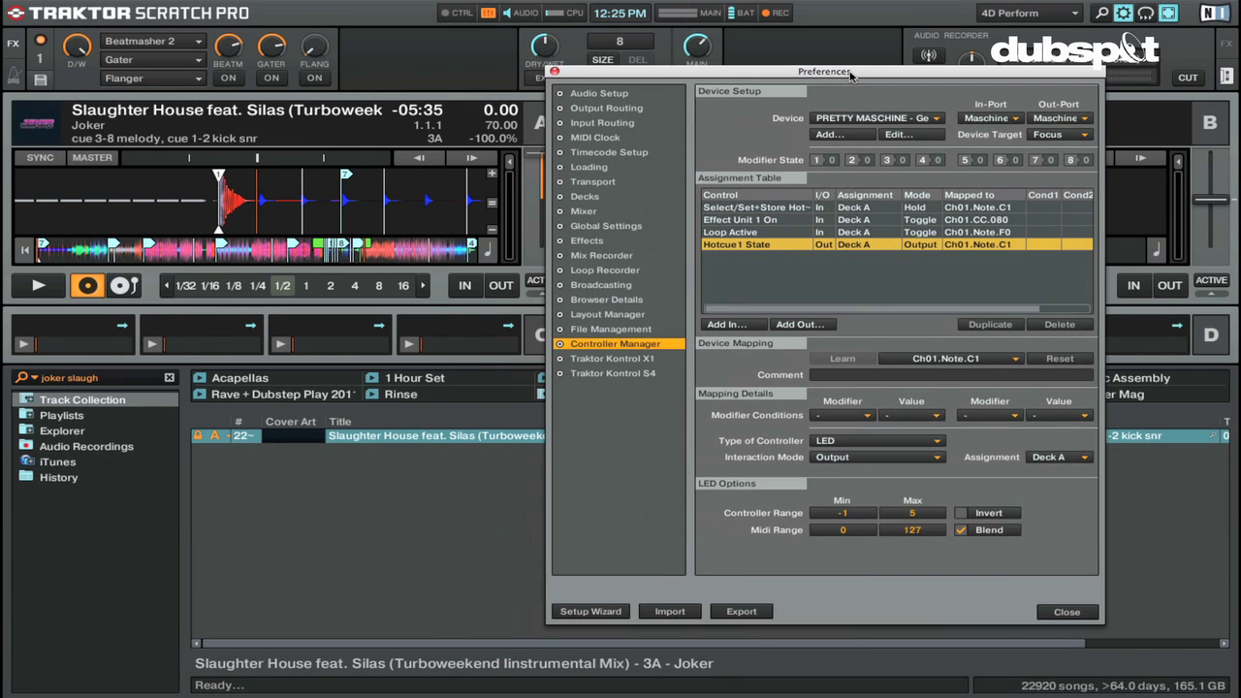
{"action": "left_click", "coordinate": [1064, 611]}
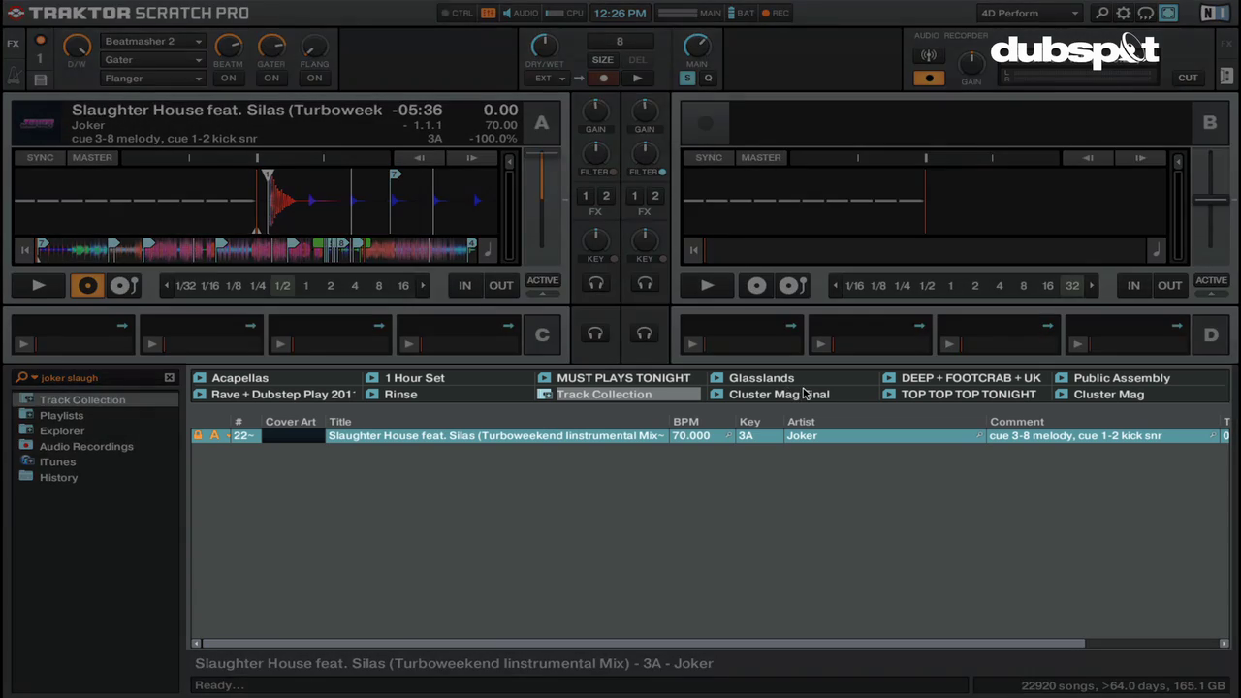
Step: Load the track "Everyday Hustle 2010 - Original Mix - 7A" from the Public Assembly playlist into Deck A
{"action": "left_click", "coordinate": [804, 392]}
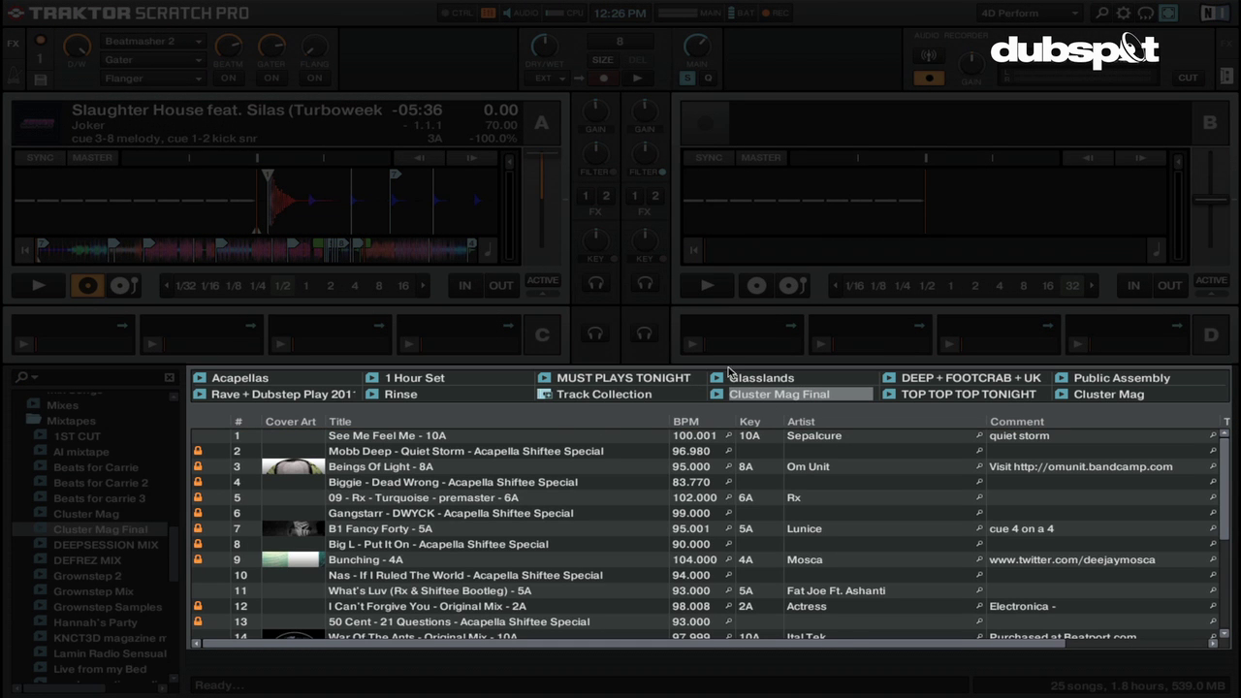
{"action": "left_click", "coordinate": [1159, 381]}
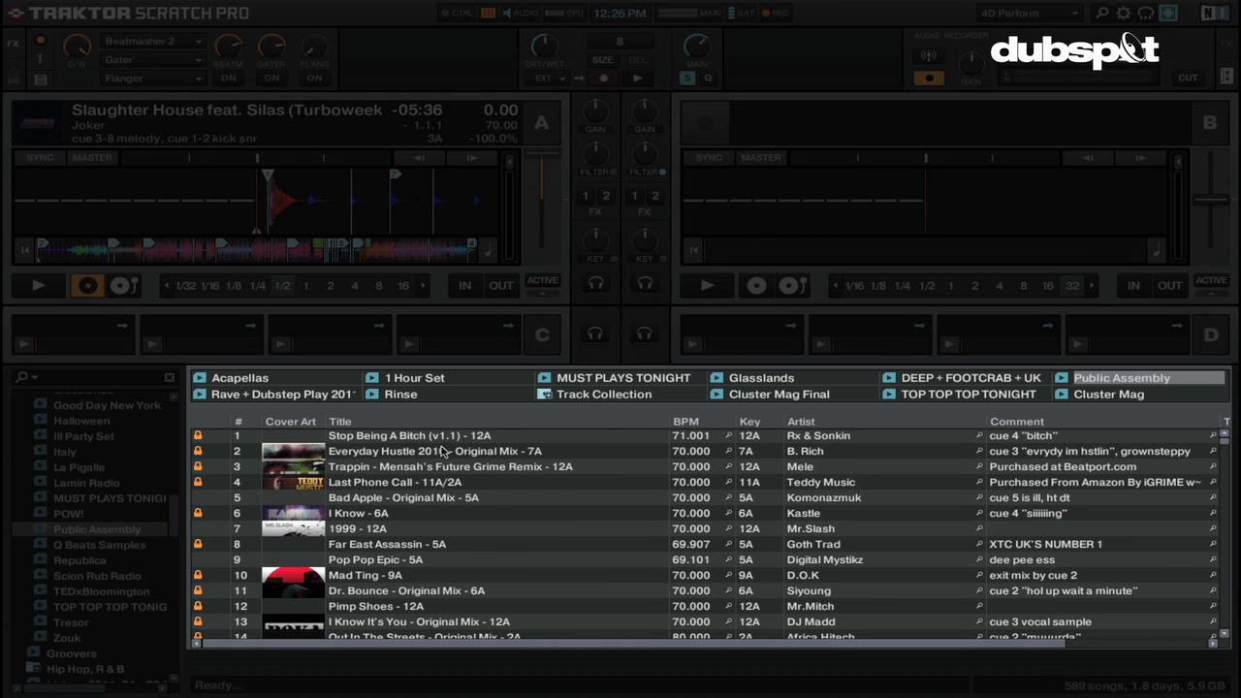
{"action": "left_click_drag", "start_coordinate": [436, 456], "coordinate": [240, 209]}
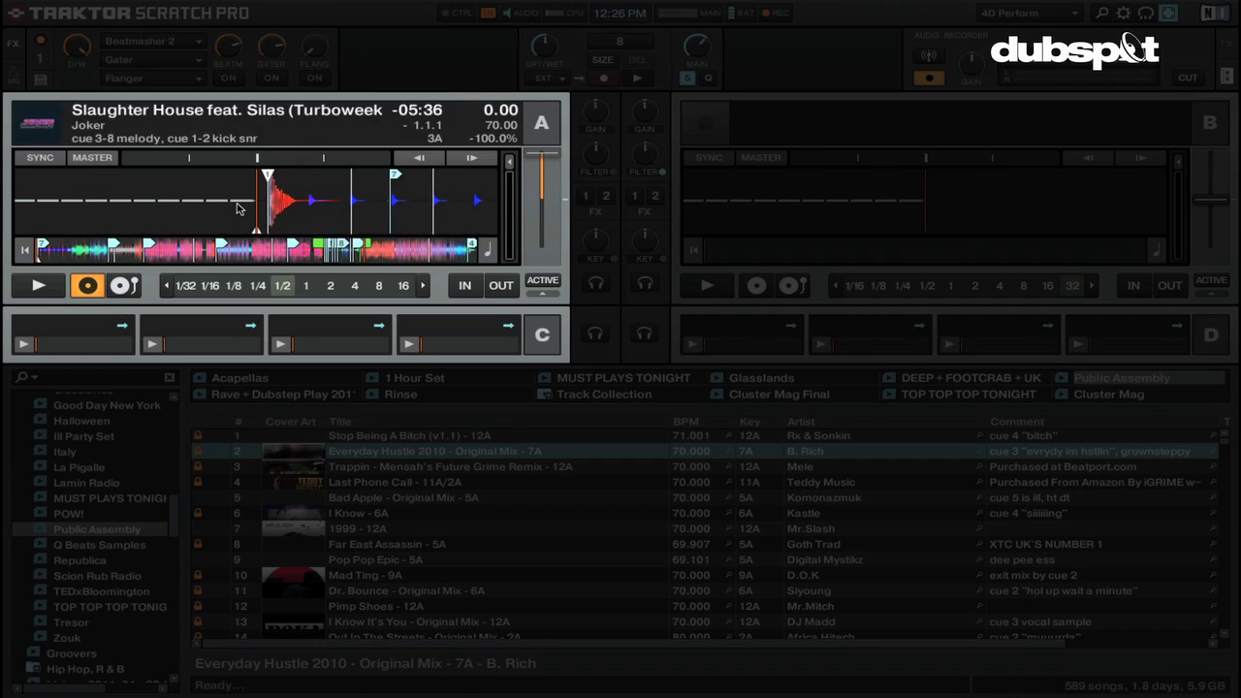
Step: Show Deck A's cue controls, store hotcue 1 at the start of the track, and change its type to Grid
{"action": "left_click", "coordinate": [554, 295]}
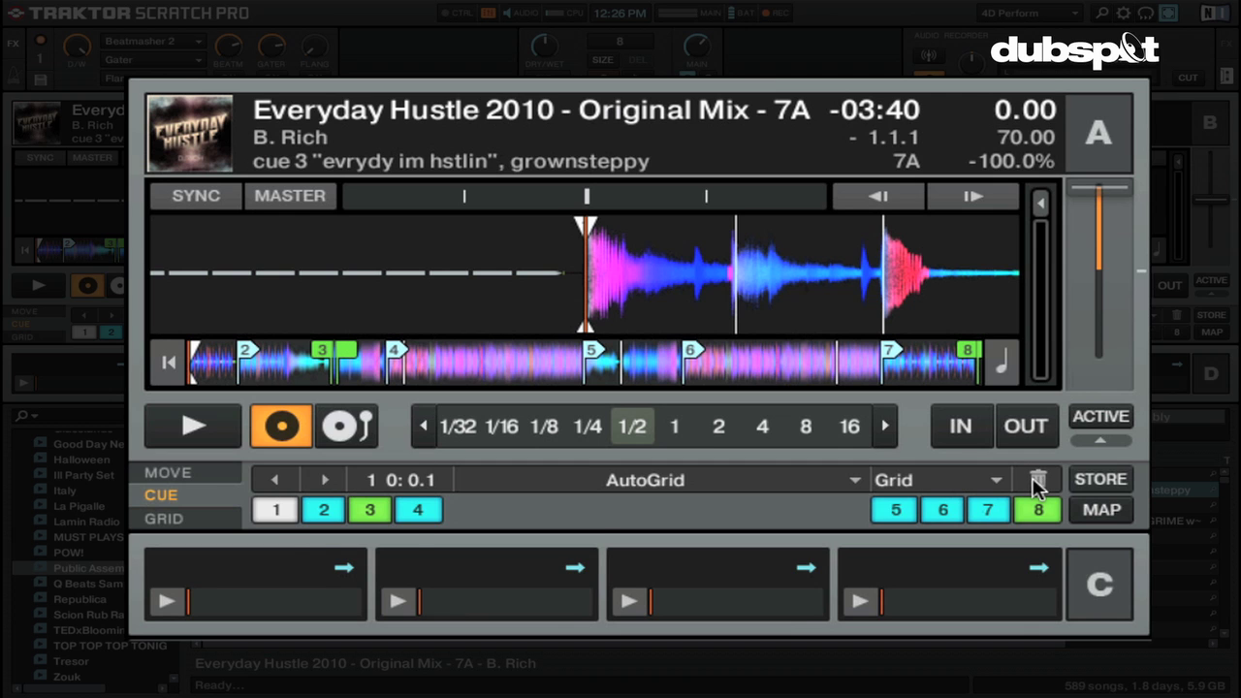
{"action": "left_click", "coordinate": [53, 334]}
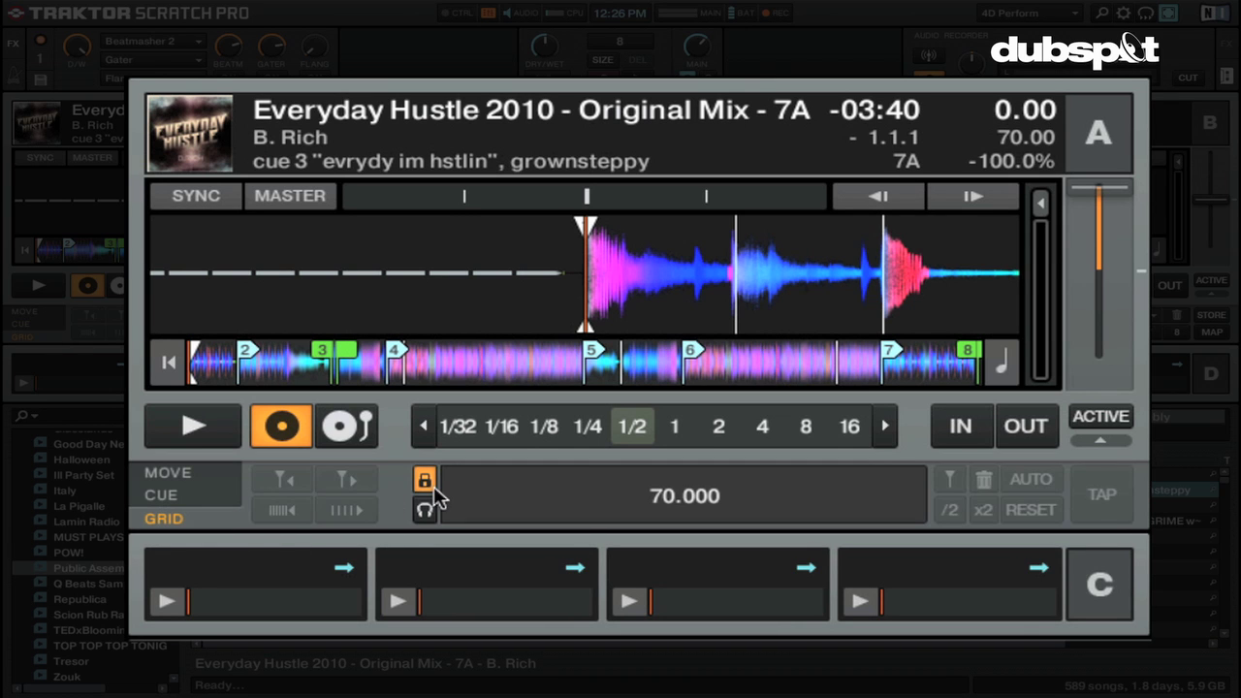
{"action": "left_click", "coordinate": [52, 324]}
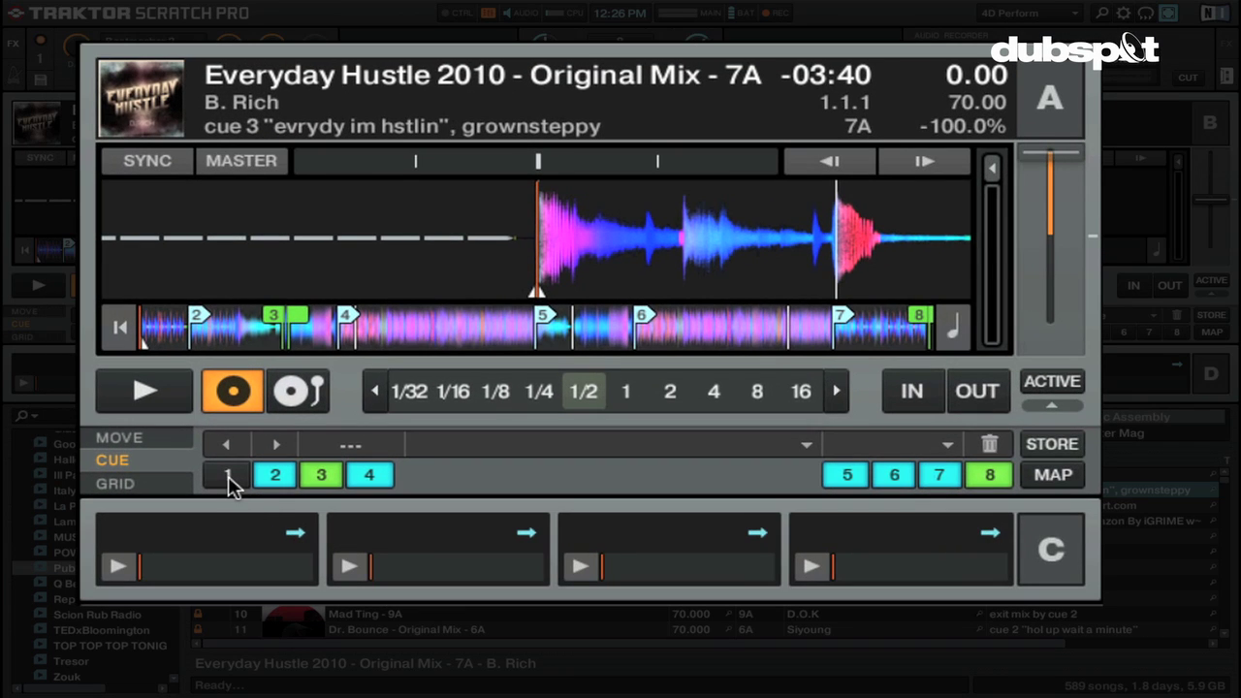
{"action": "left_click", "coordinate": [229, 478]}
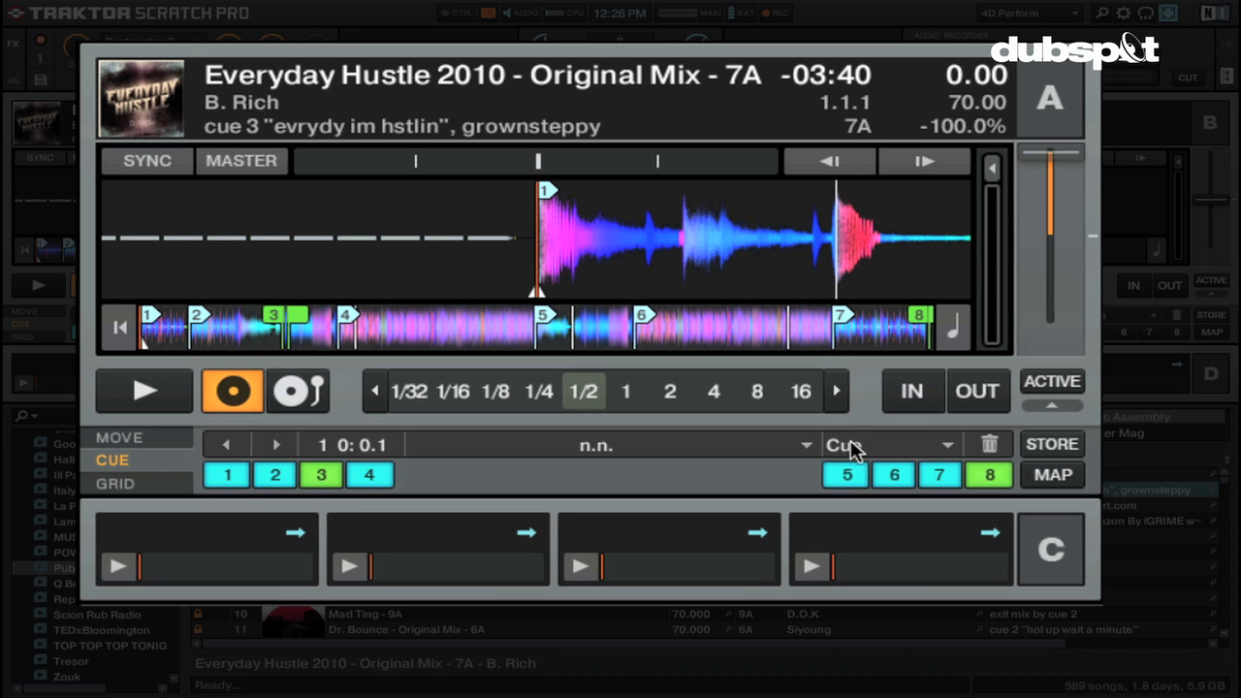
{"action": "left_click", "coordinate": [929, 447]}
{"action": "left_click", "coordinate": [884, 548]}
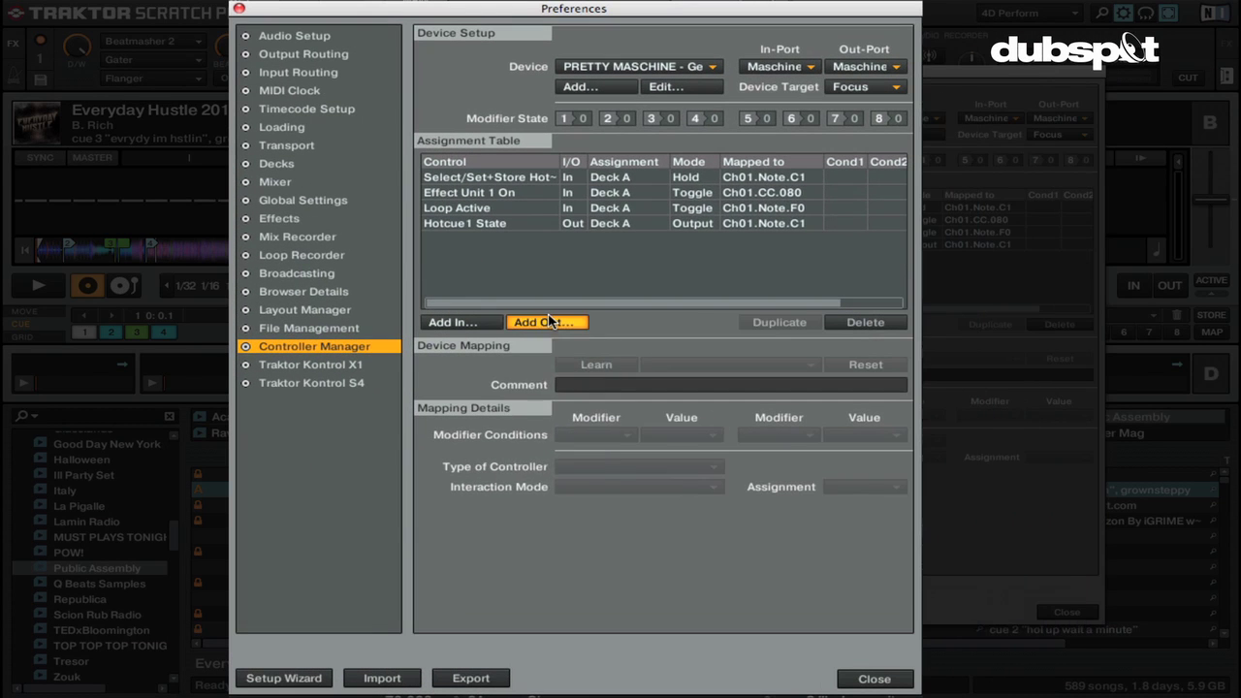
Step: Add an Effect 1 On output from the FX Group category to the assignment table
{"action": "left_click", "coordinate": [548, 322]}
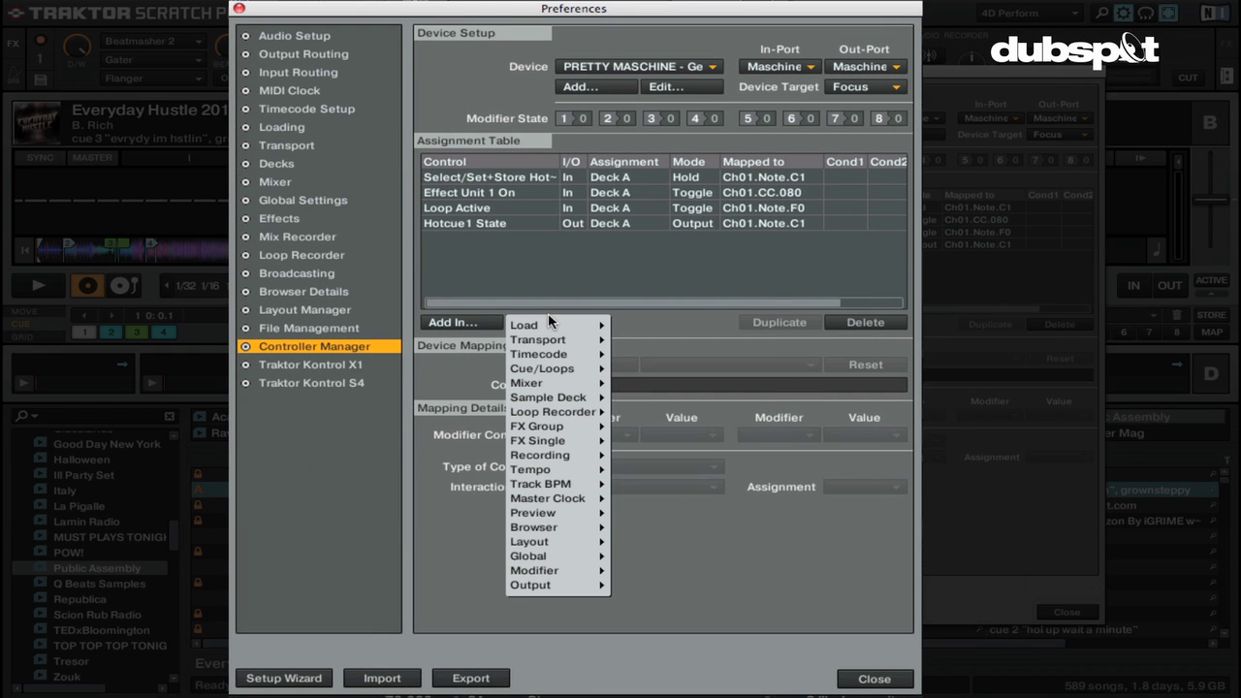
{"action": "mouse_move", "coordinate": [572, 436]}
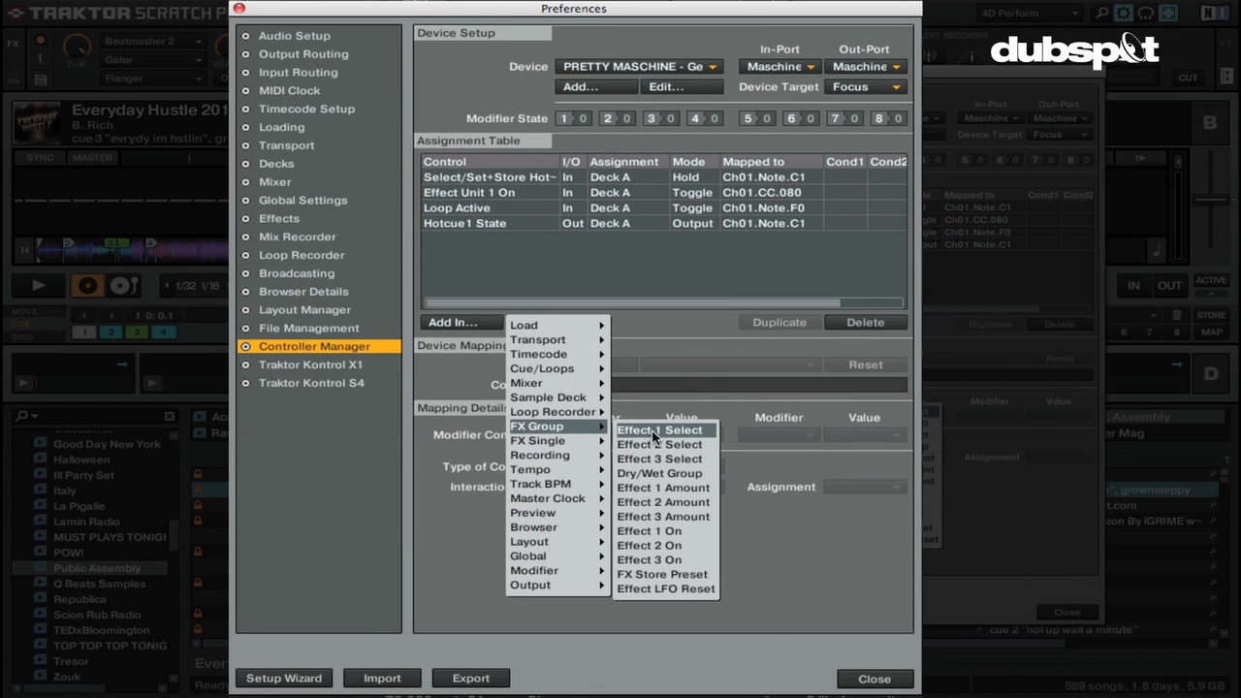
{"action": "left_click", "coordinate": [692, 531]}
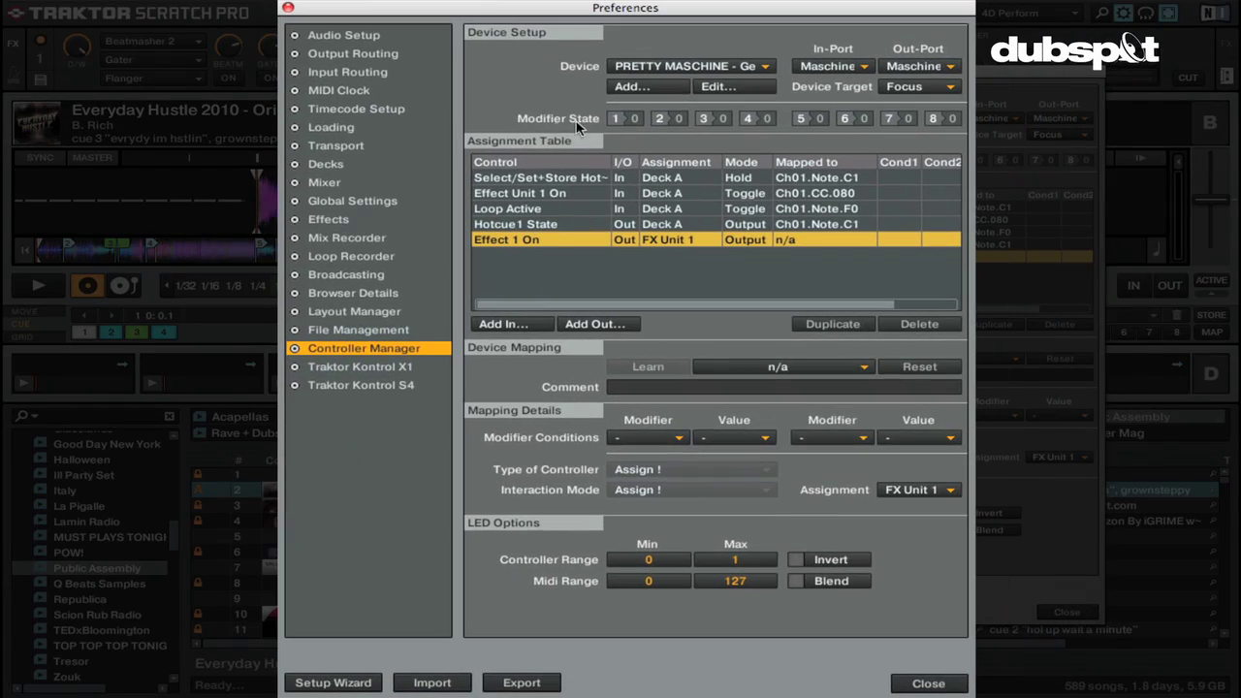
Step: Add a Modifier #1 input to the assignment table and use Learn to map it to Ch01.CC.119
{"action": "left_click", "coordinate": [518, 331]}
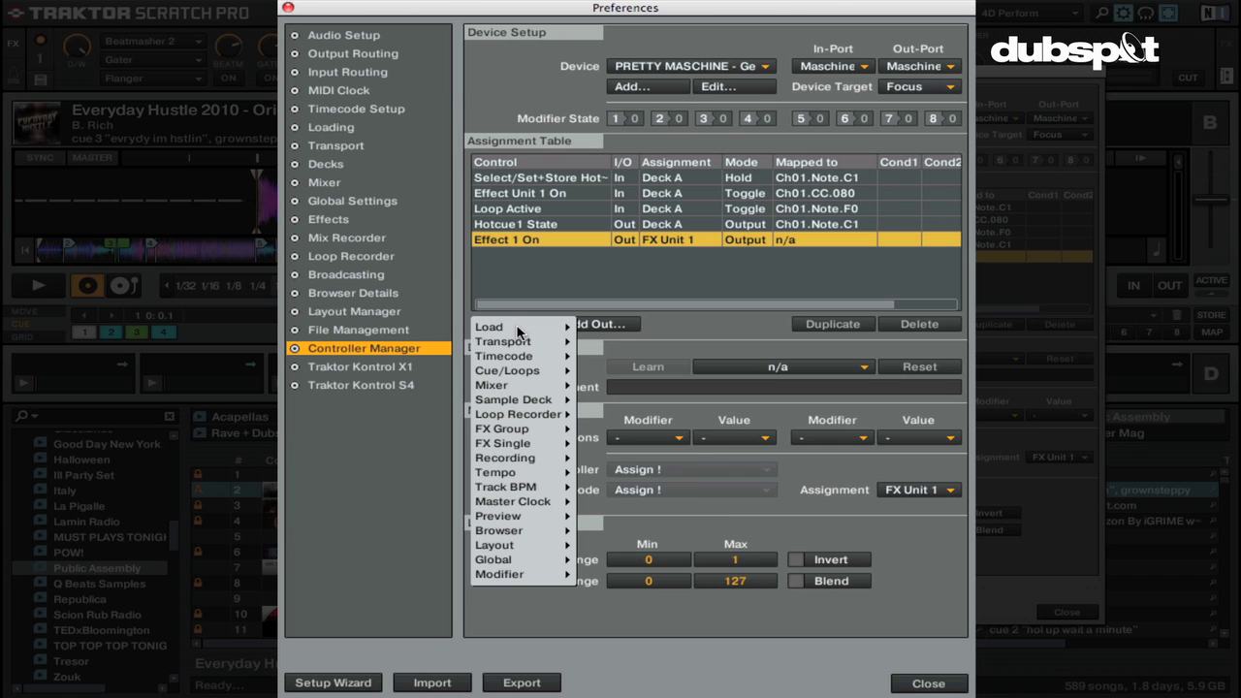
{"action": "mouse_move", "coordinate": [523, 578]}
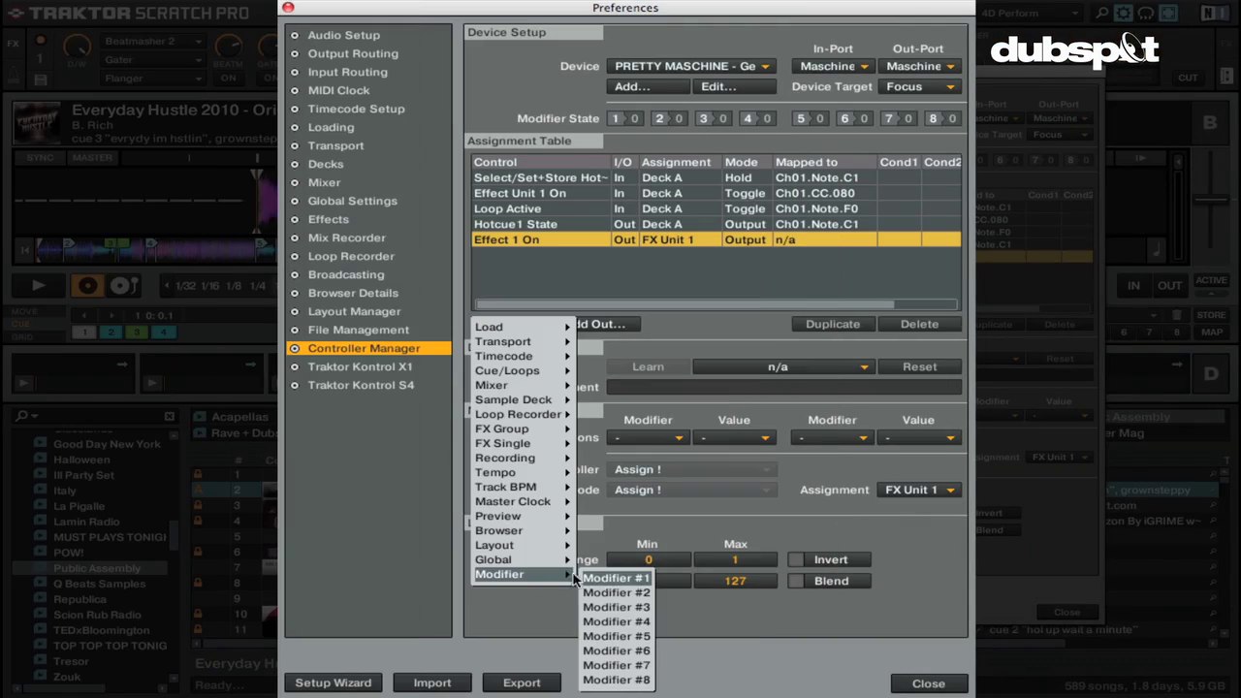
{"action": "left_click", "coordinate": [609, 579]}
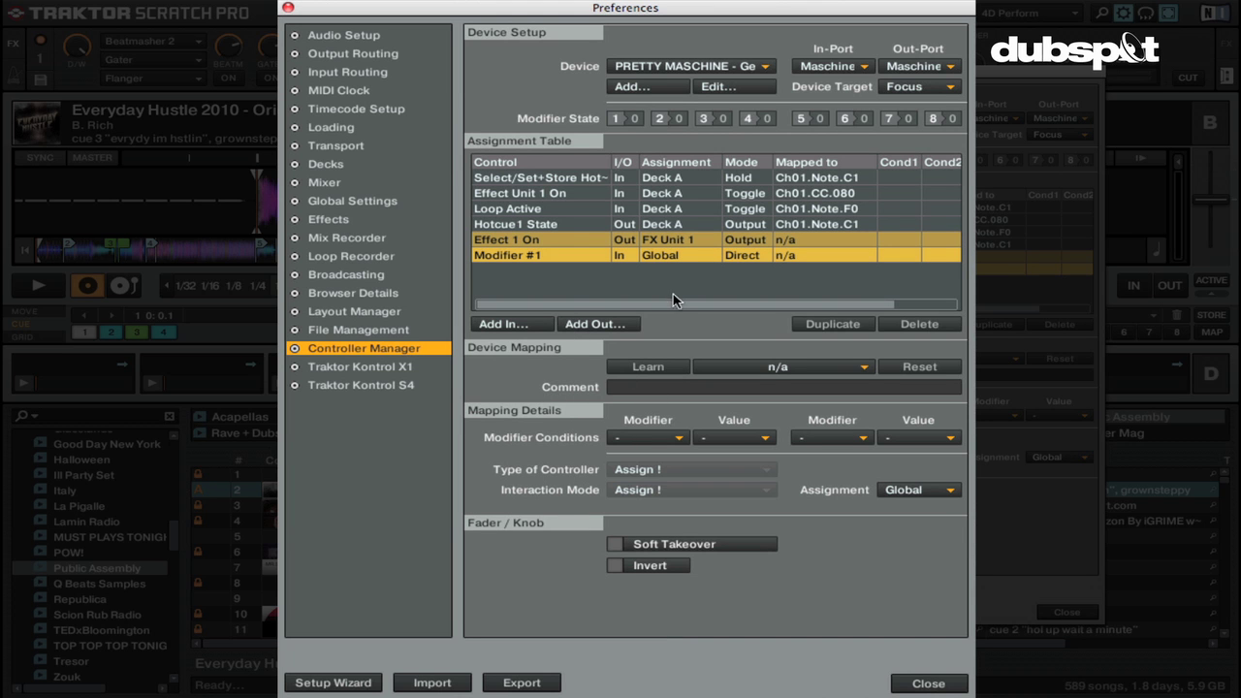
{"action": "left_click", "coordinate": [648, 365]}
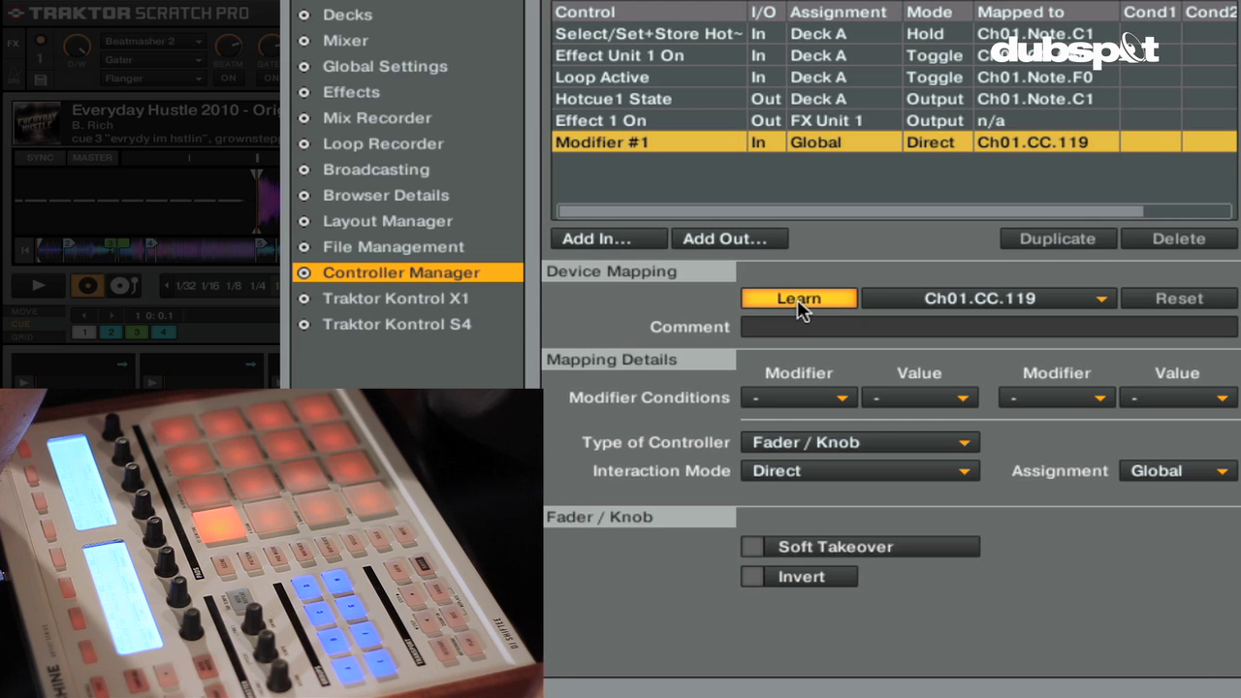
{"action": "left_click", "coordinate": [799, 301]}
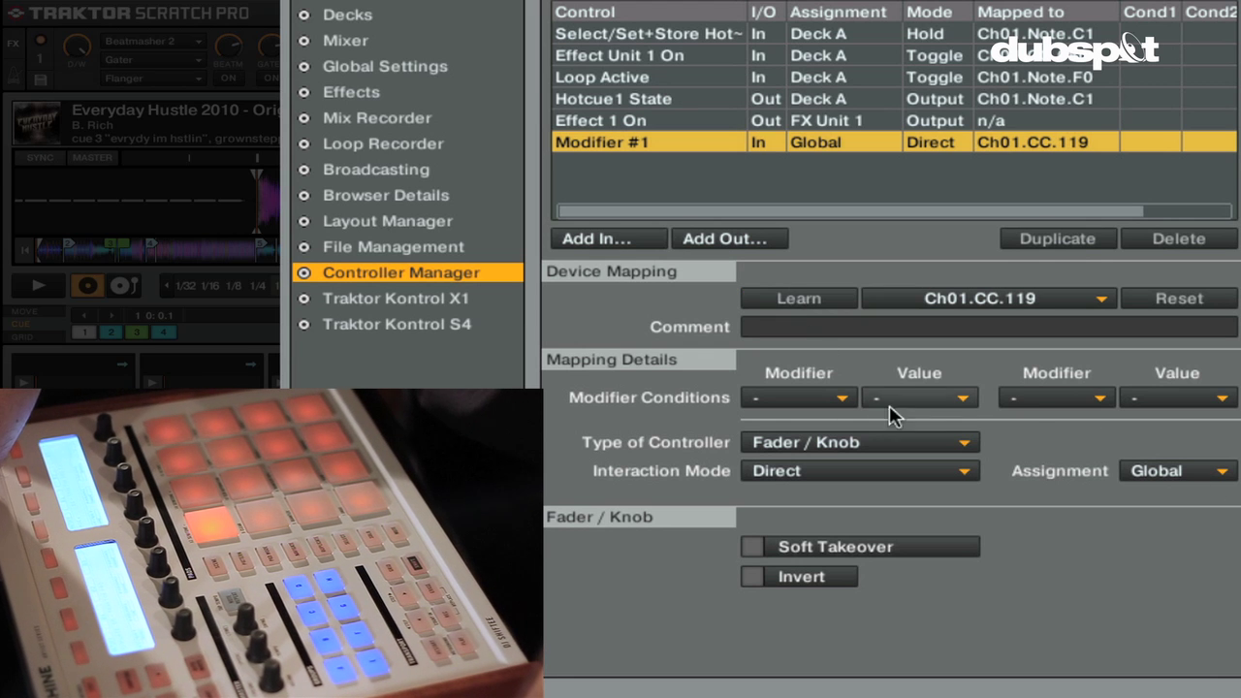
Step: Configure Modifier #1 as a Button in Hold interaction mode with a set-to value of 1
{"action": "left_click", "coordinate": [867, 443]}
{"action": "left_click", "coordinate": [840, 445]}
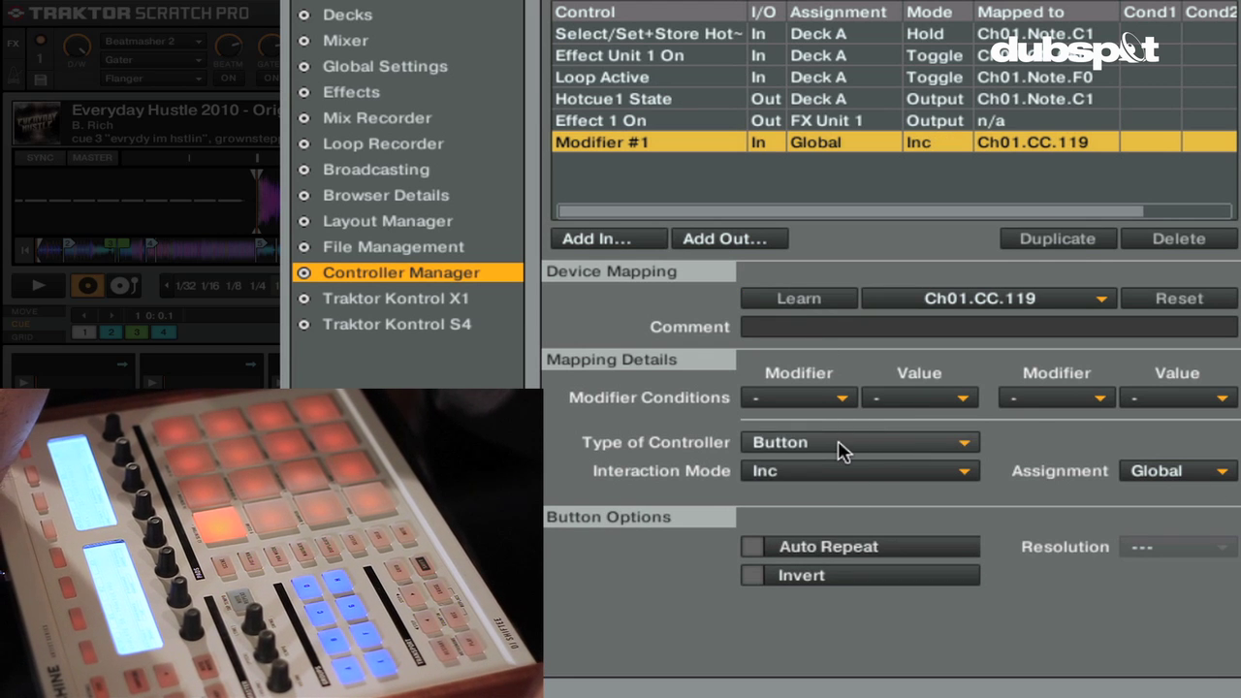
{"action": "left_click", "coordinate": [837, 471]}
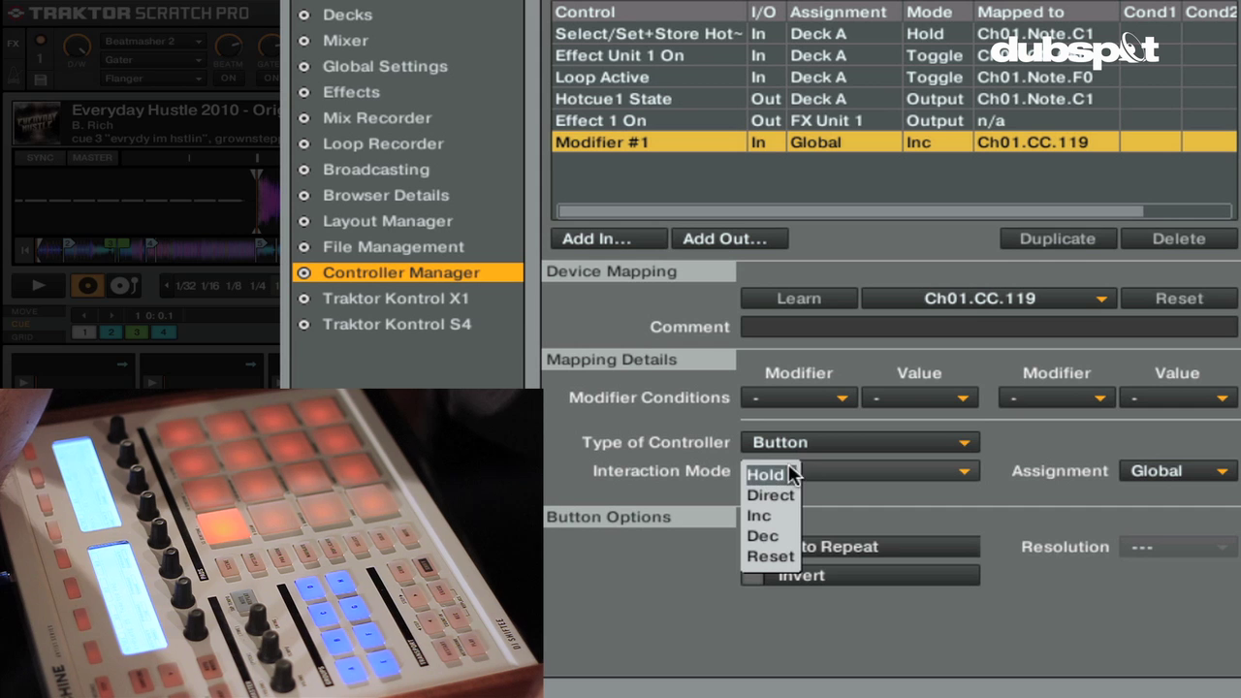
{"action": "left_click", "coordinate": [766, 473]}
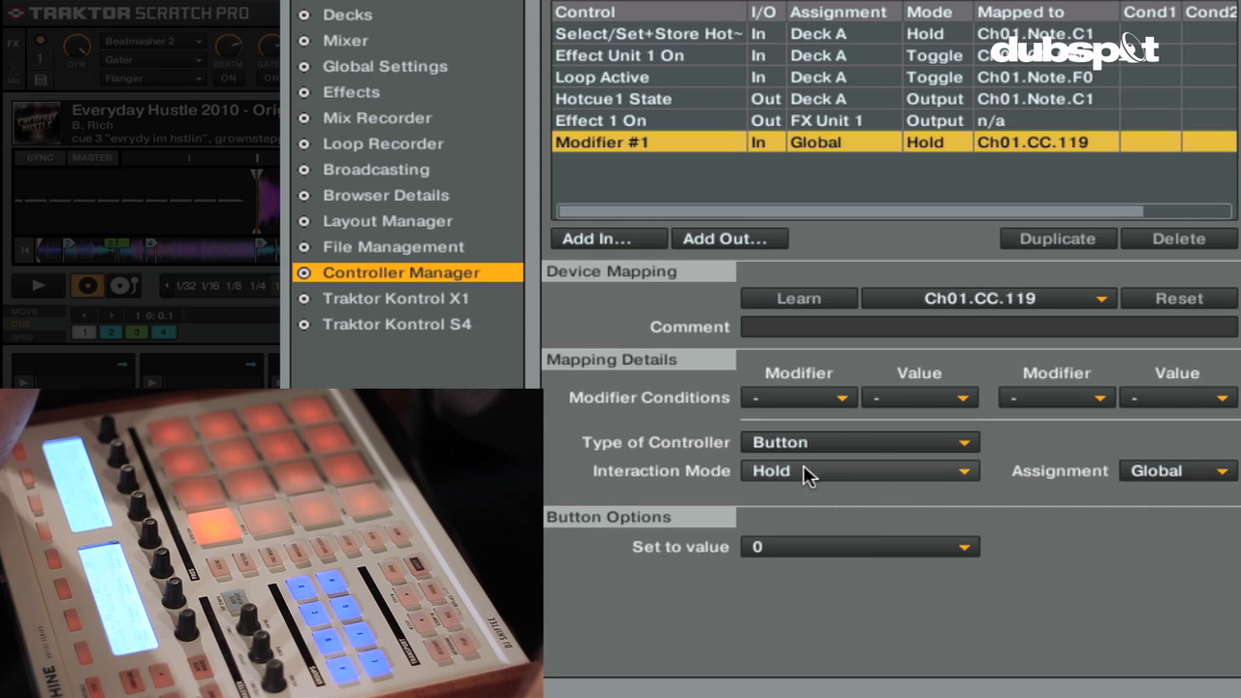
{"action": "left_click", "coordinate": [853, 548]}
{"action": "left_click", "coordinate": [755, 572]}
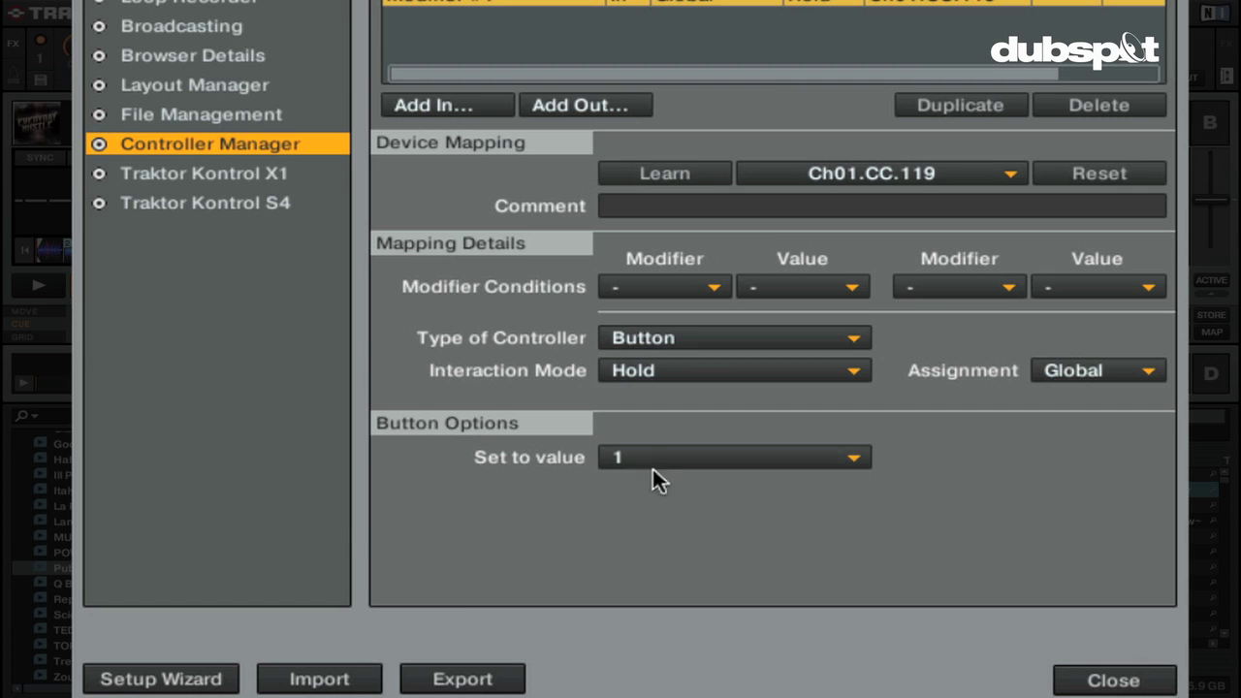
Step: Try a set-to value of 7 for Modifier #1, restore it to 1, and view the available modifier conditions
{"action": "left_click", "coordinate": [710, 462]}
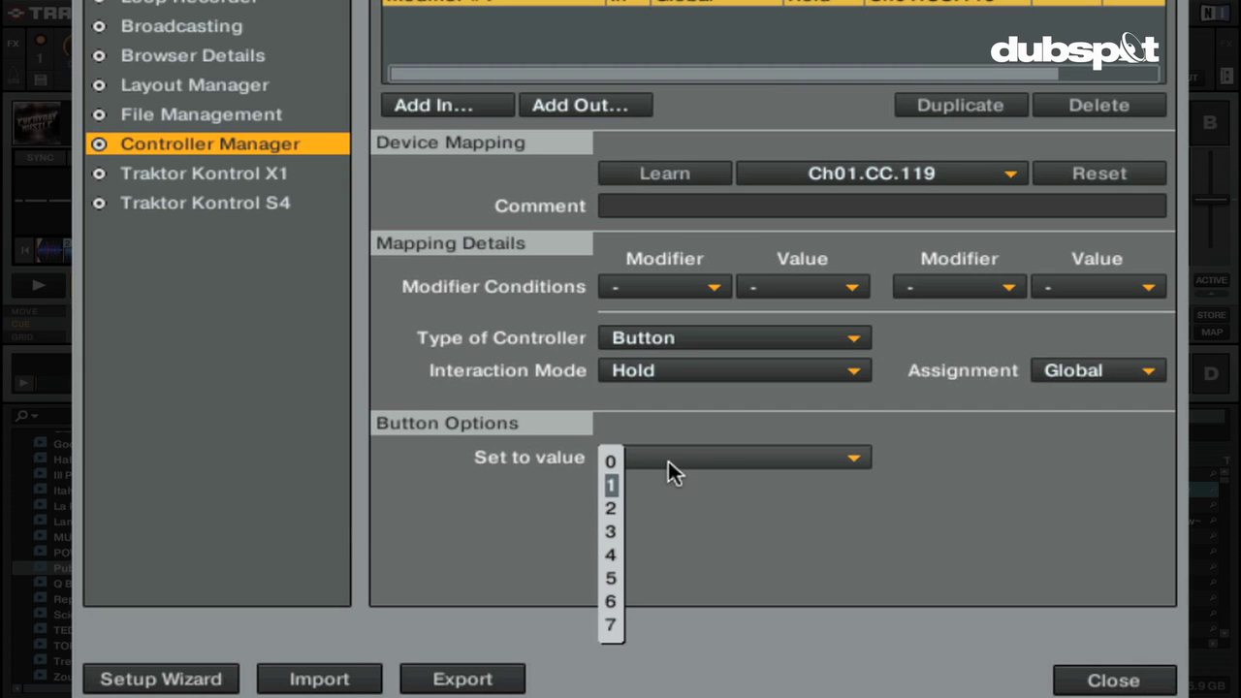
{"action": "left_click", "coordinate": [609, 482]}
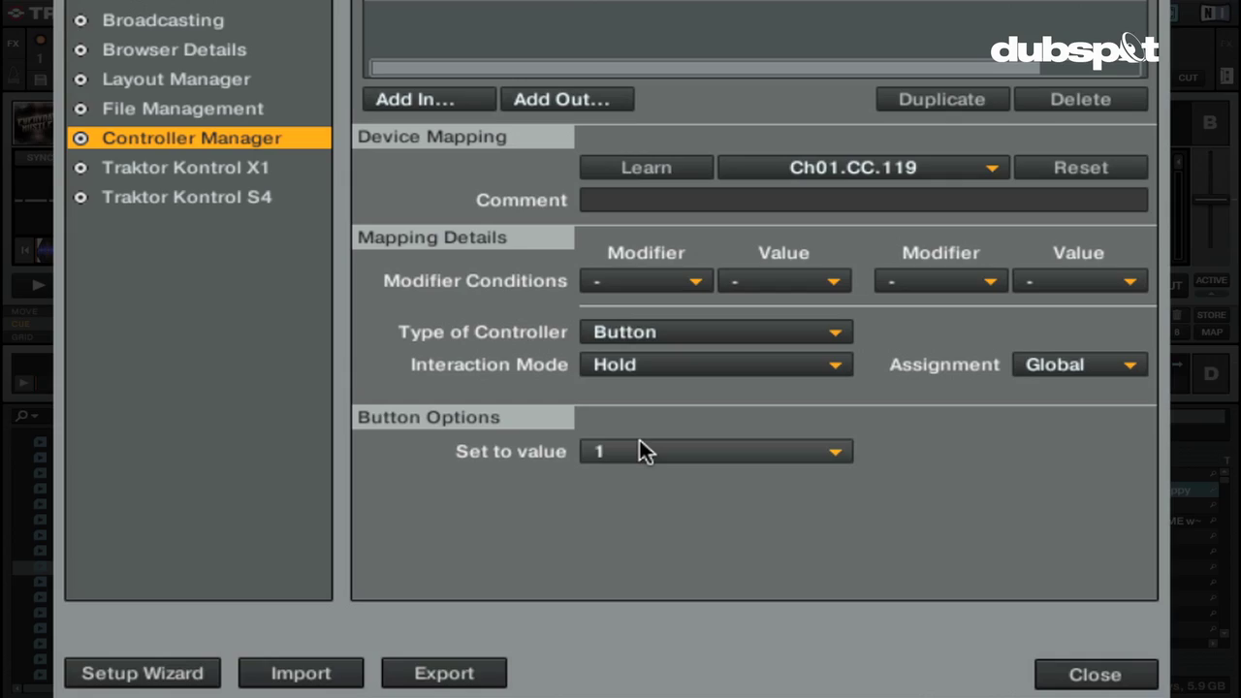
{"action": "left_click", "coordinate": [639, 442]}
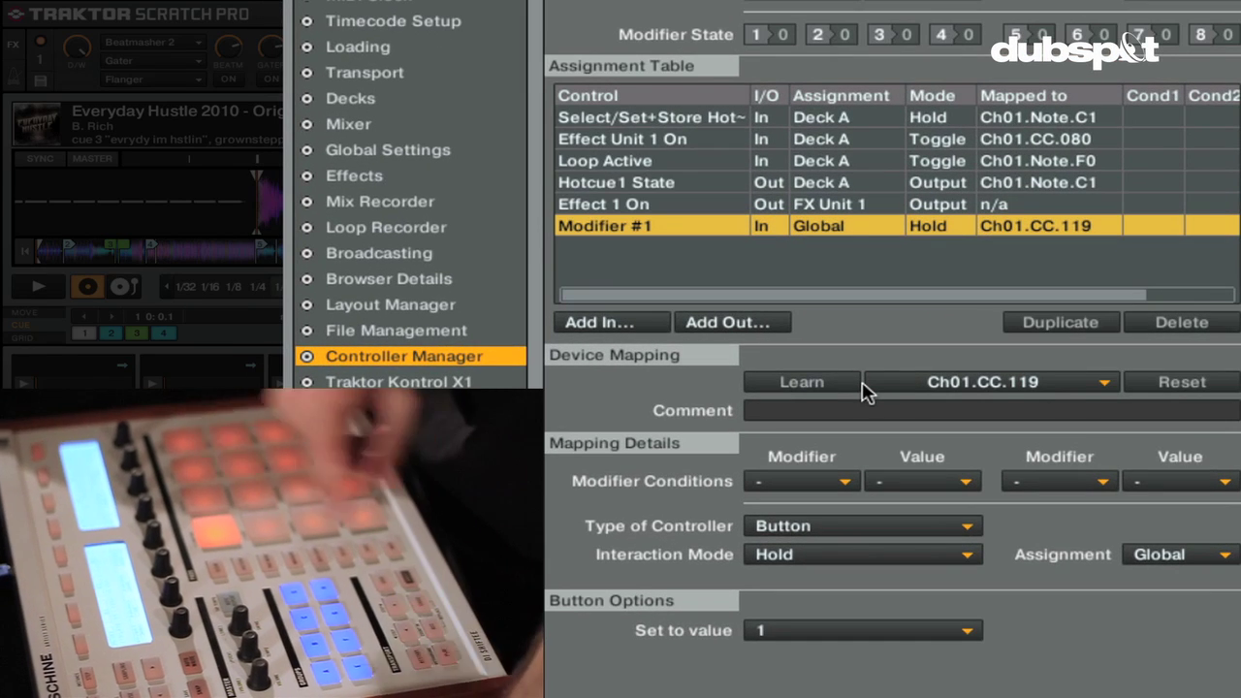
{"action": "left_click", "coordinate": [825, 635]}
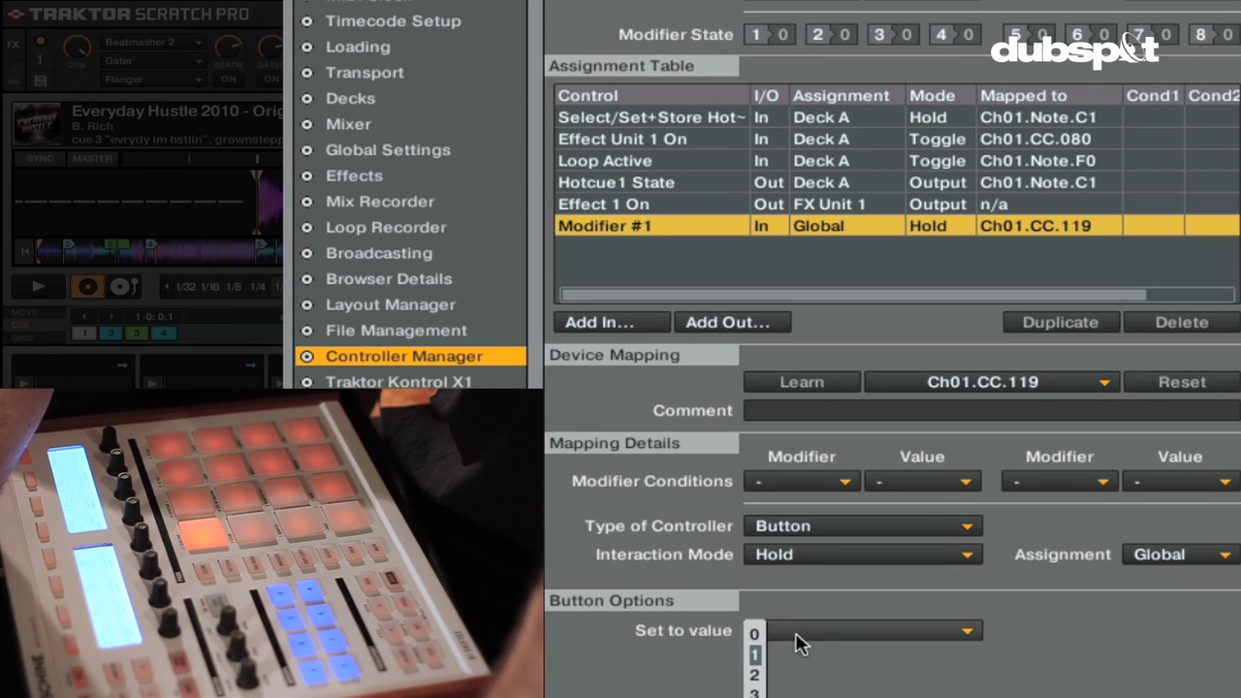
{"action": "left_click", "coordinate": [758, 657]}
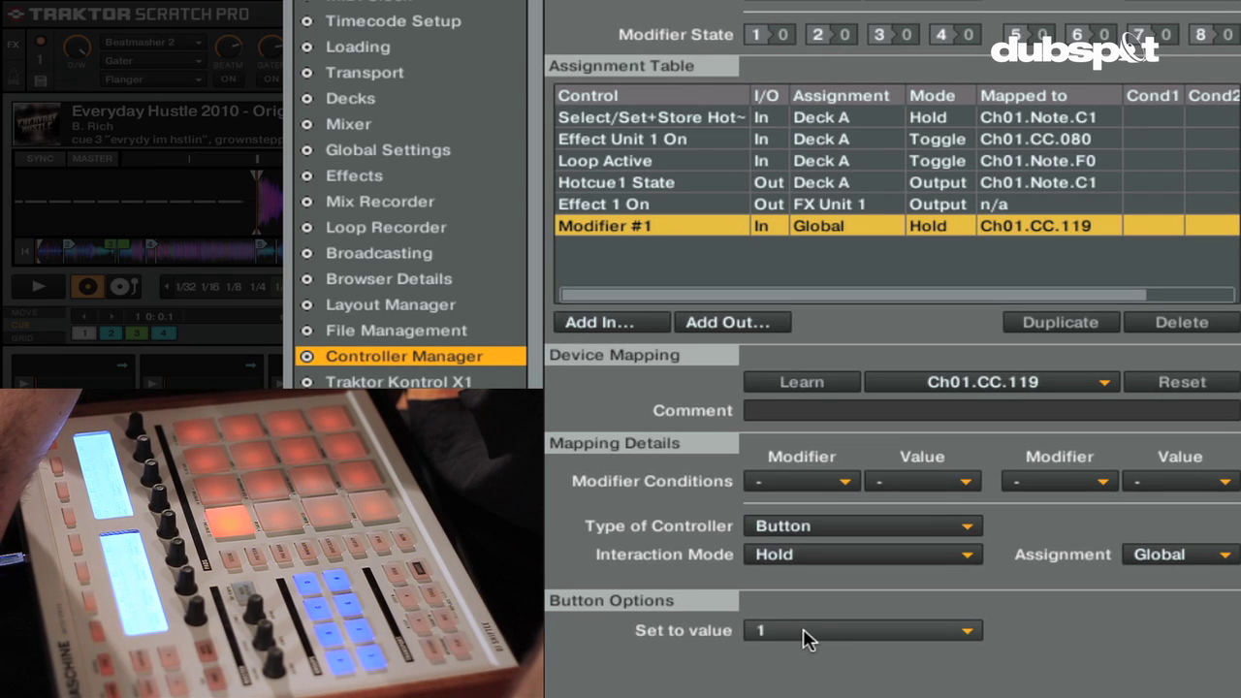
{"action": "left_click", "coordinate": [807, 639]}
{"action": "left_click", "coordinate": [831, 694]}
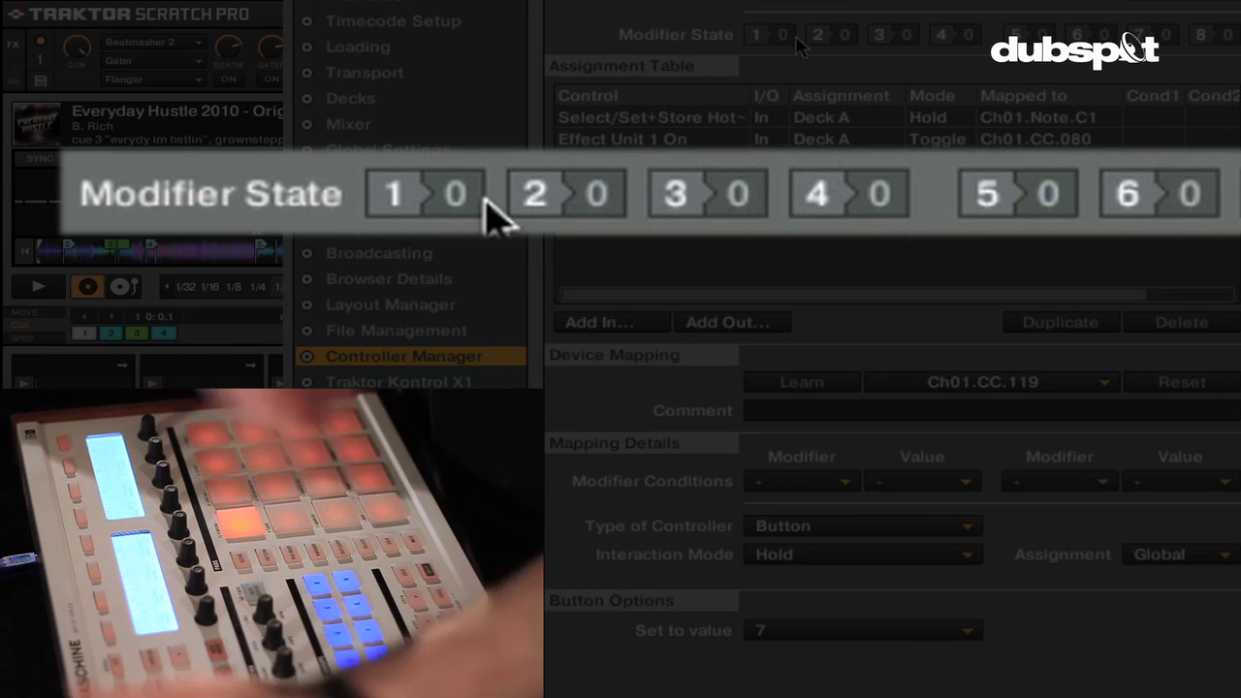
{"action": "left_click", "coordinate": [810, 635]}
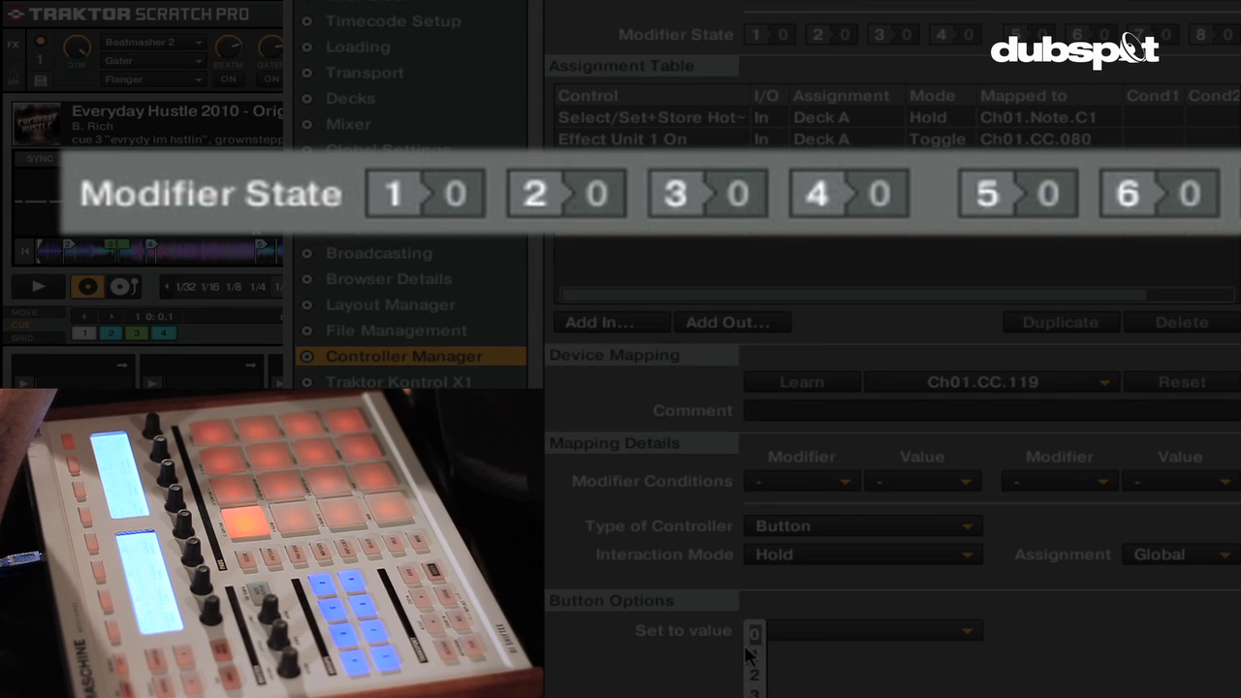
{"action": "left_click", "coordinate": [751, 645]}
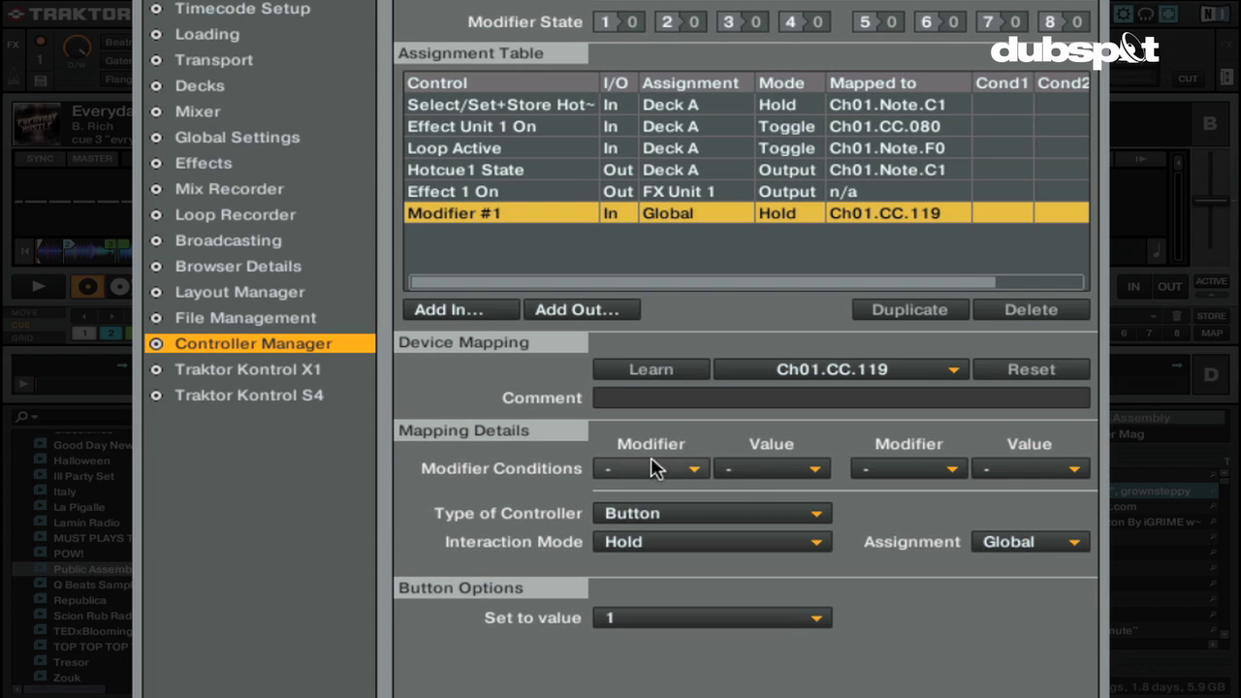
{"action": "left_click", "coordinate": [689, 471]}
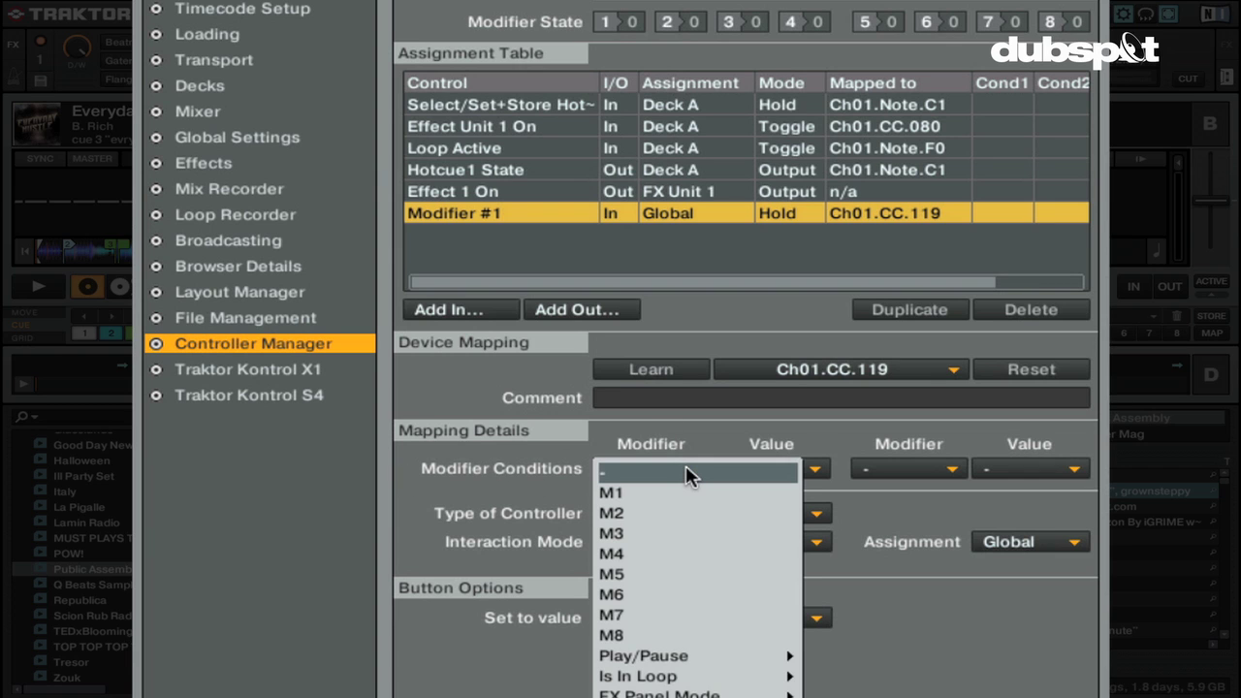
{"action": "left_click", "coordinate": [685, 474]}
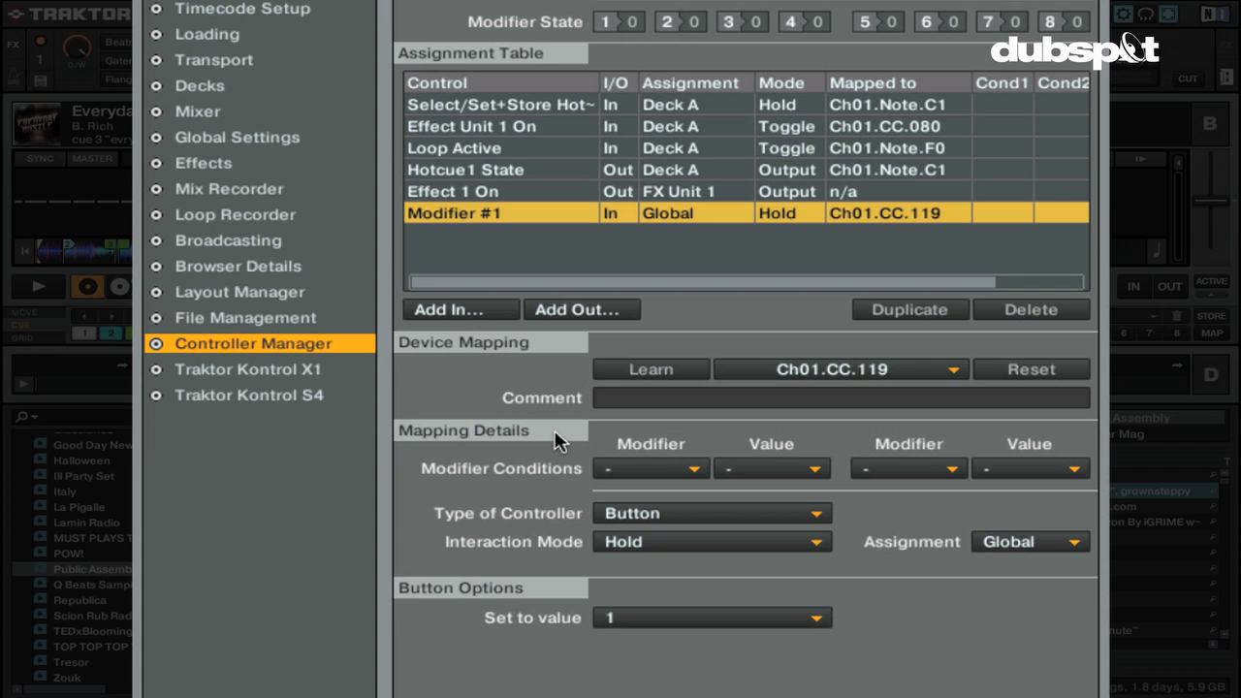
Step: Add a Delete Hotcue input from the Cue/Loops category and use Learn to map it to Ch01.Note.C1
{"action": "left_click", "coordinate": [479, 313]}
{"action": "mouse_move", "coordinate": [492, 380]}
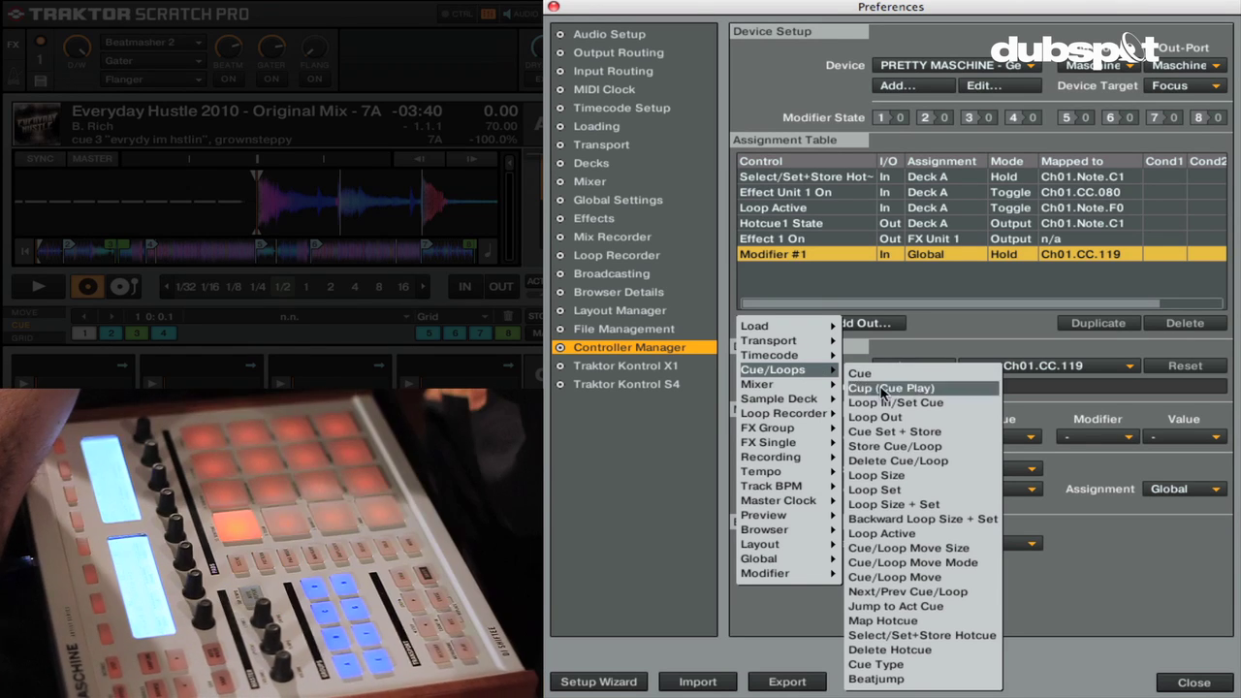
{"action": "left_click", "coordinate": [890, 649]}
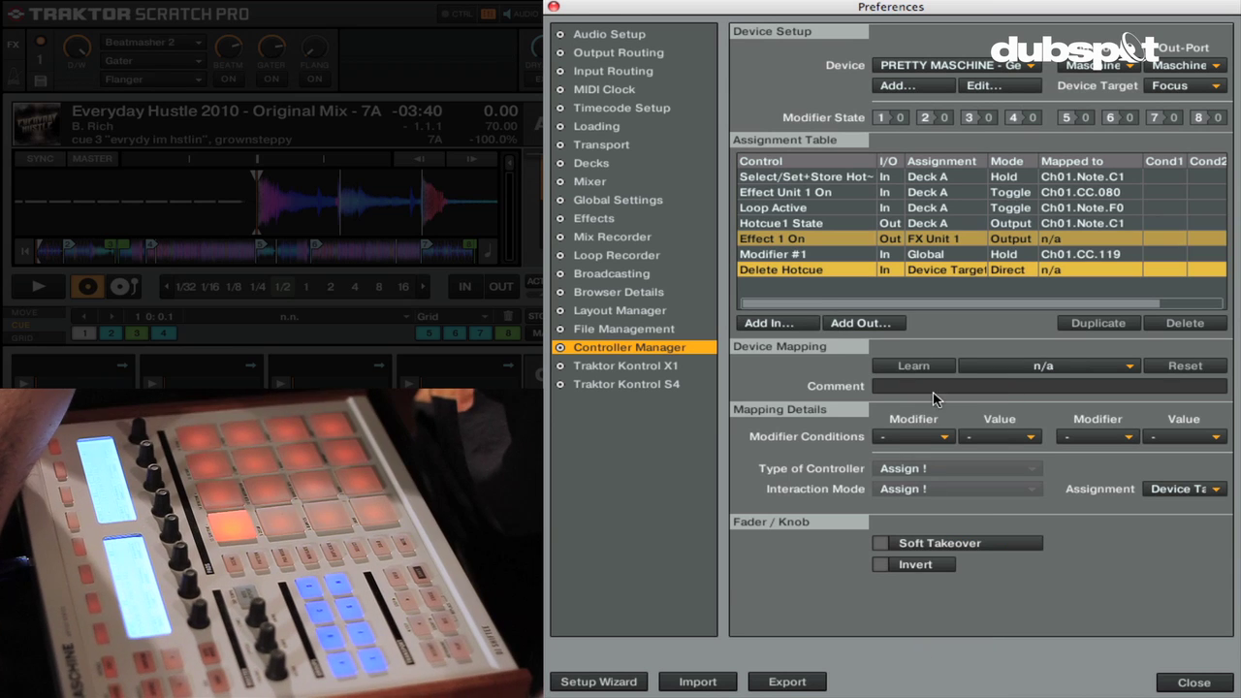
{"action": "left_click", "coordinate": [924, 366]}
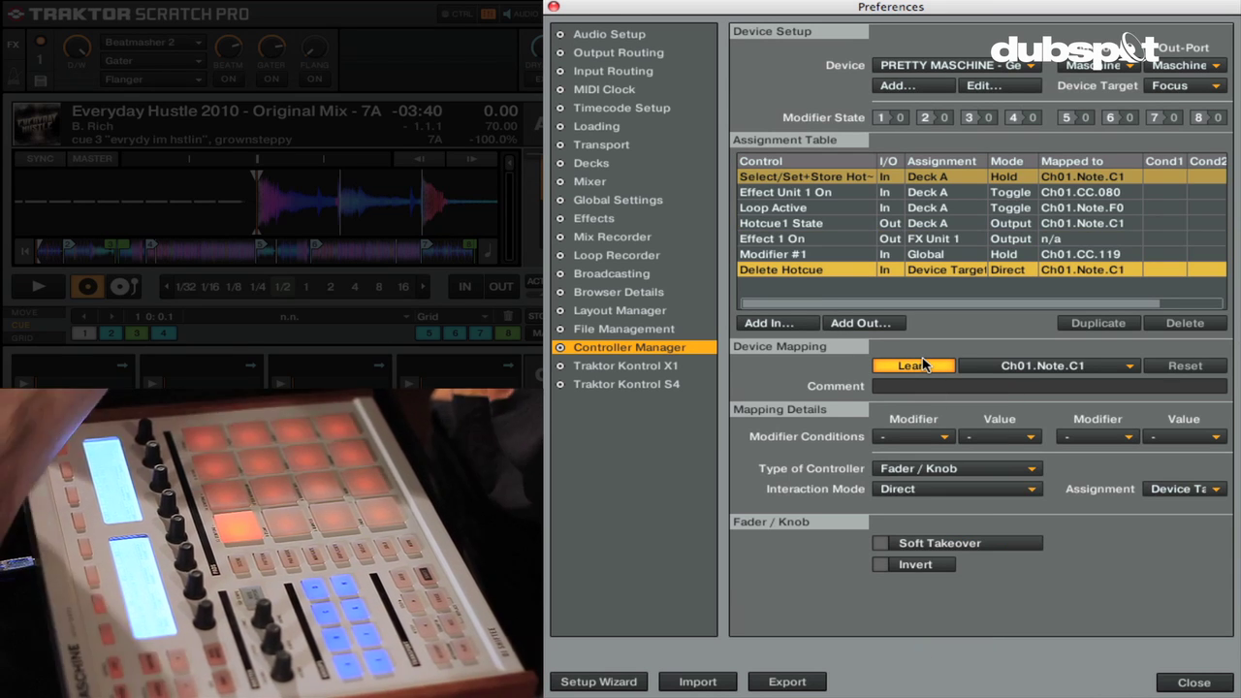
{"action": "left_click", "coordinate": [923, 366]}
Step: Set the Delete Hotcue input's controller type to Button and its interaction mode to Direct
{"action": "left_click", "coordinate": [921, 468]}
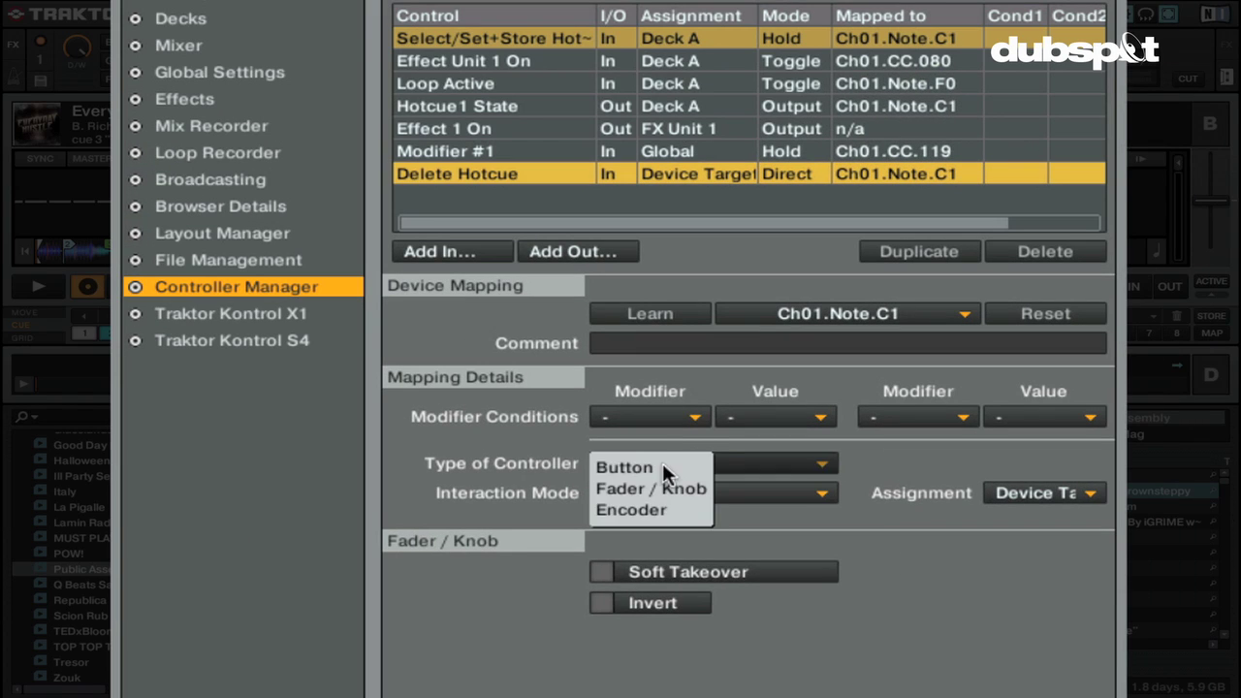
{"action": "left_click", "coordinate": [662, 466]}
{"action": "left_click", "coordinate": [645, 493]}
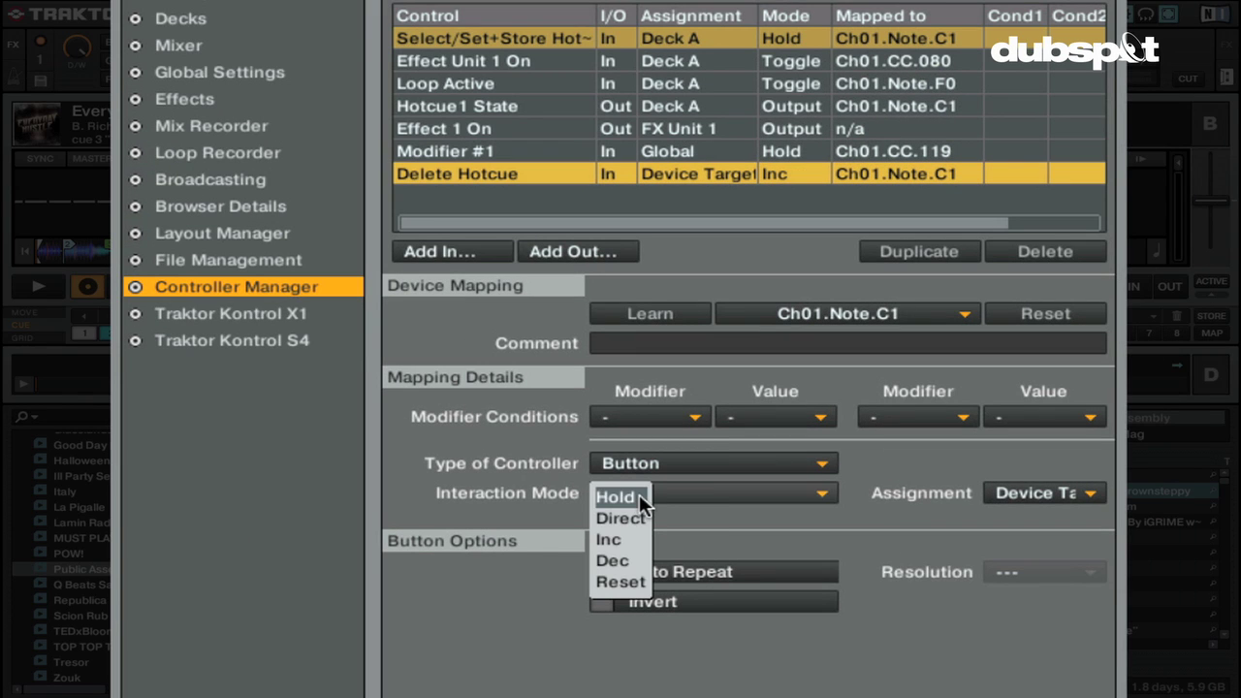
{"action": "left_click", "coordinate": [687, 493]}
{"action": "left_click", "coordinate": [647, 493]}
{"action": "left_click", "coordinate": [623, 496]}
{"action": "left_click", "coordinate": [633, 493]}
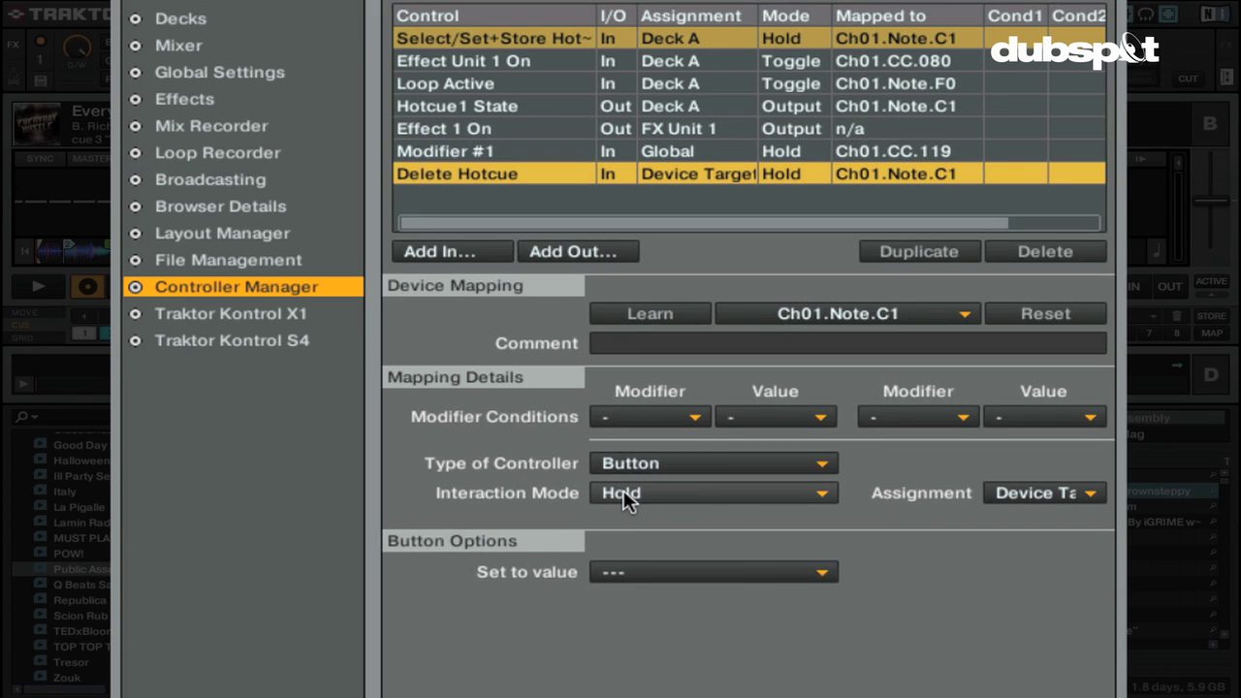
{"action": "left_click", "coordinate": [630, 514]}
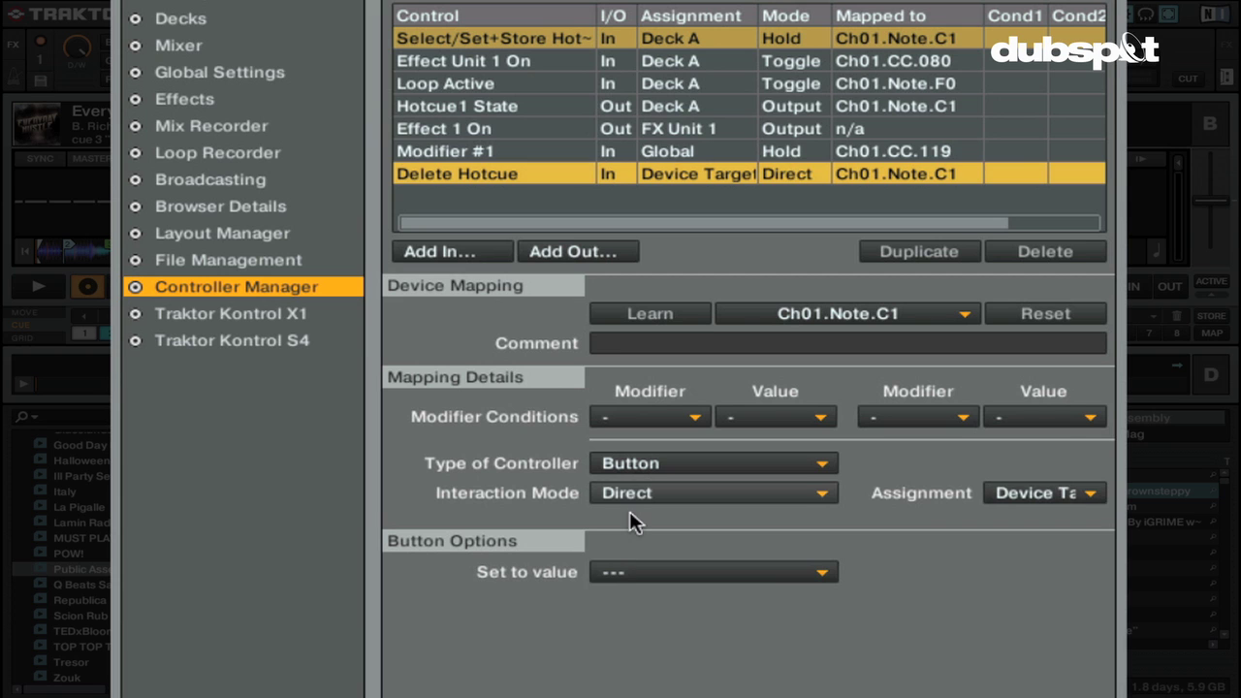
Step: Assign the Delete Hotcue input to Deck A and set its value to HotCue 1
{"action": "left_click", "coordinate": [1052, 485]}
{"action": "left_click", "coordinate": [1033, 515]}
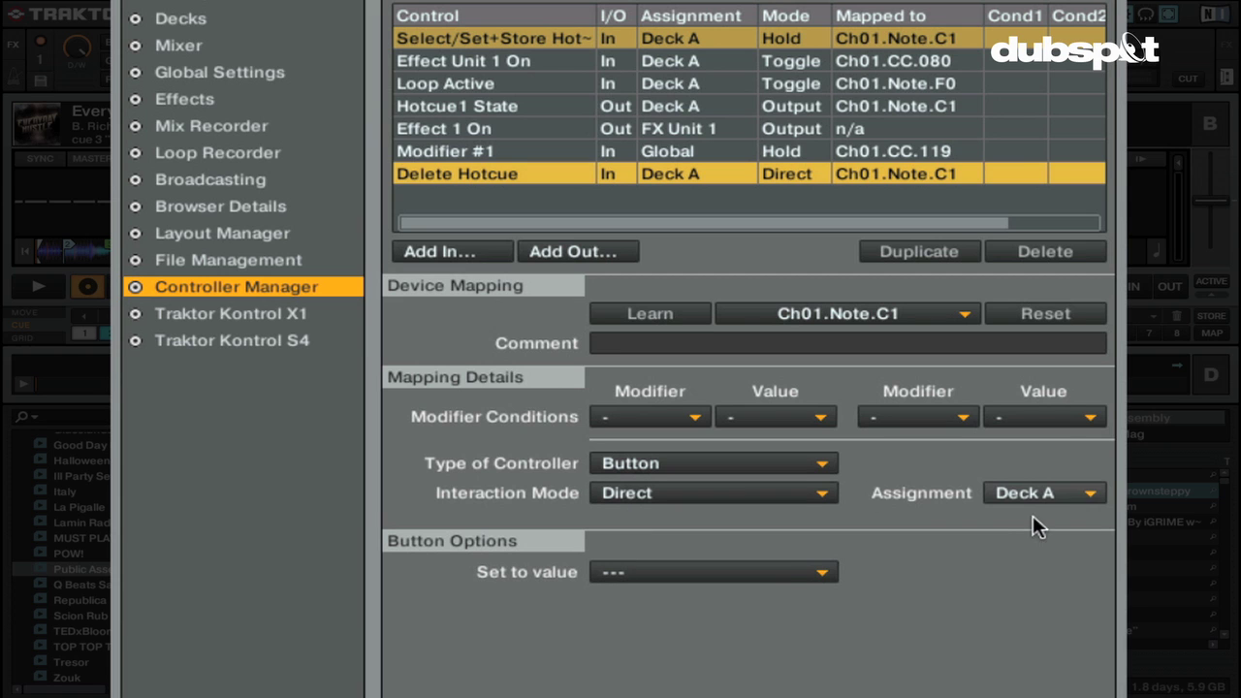
{"action": "left_click", "coordinate": [787, 568]}
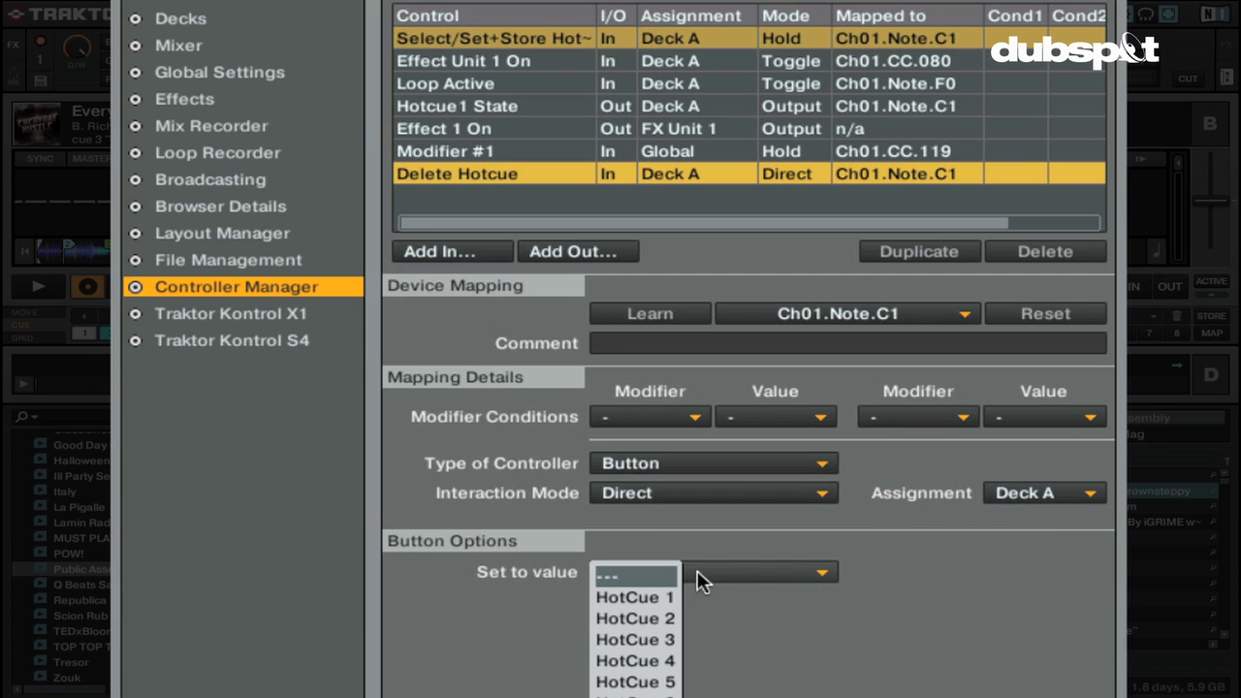
{"action": "left_click", "coordinate": [667, 594]}
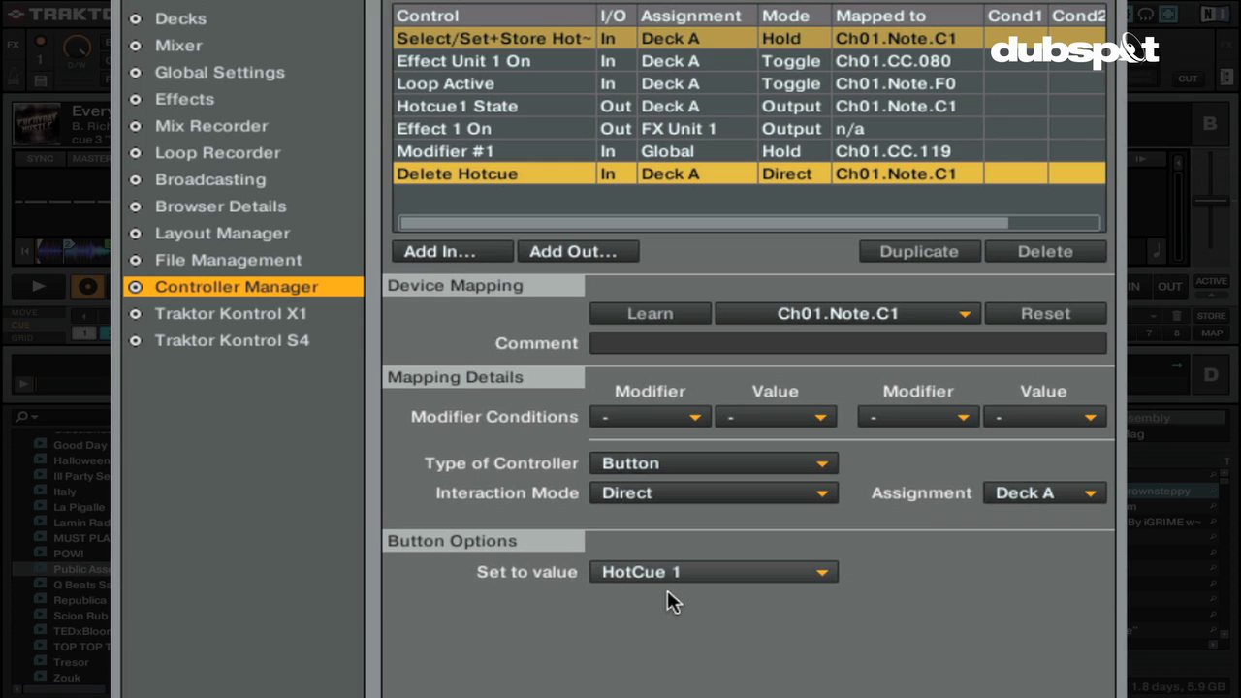
Step: Add the modifier condition M1 = 1 to the Delete Hotcue input
{"action": "left_click", "coordinate": [658, 421]}
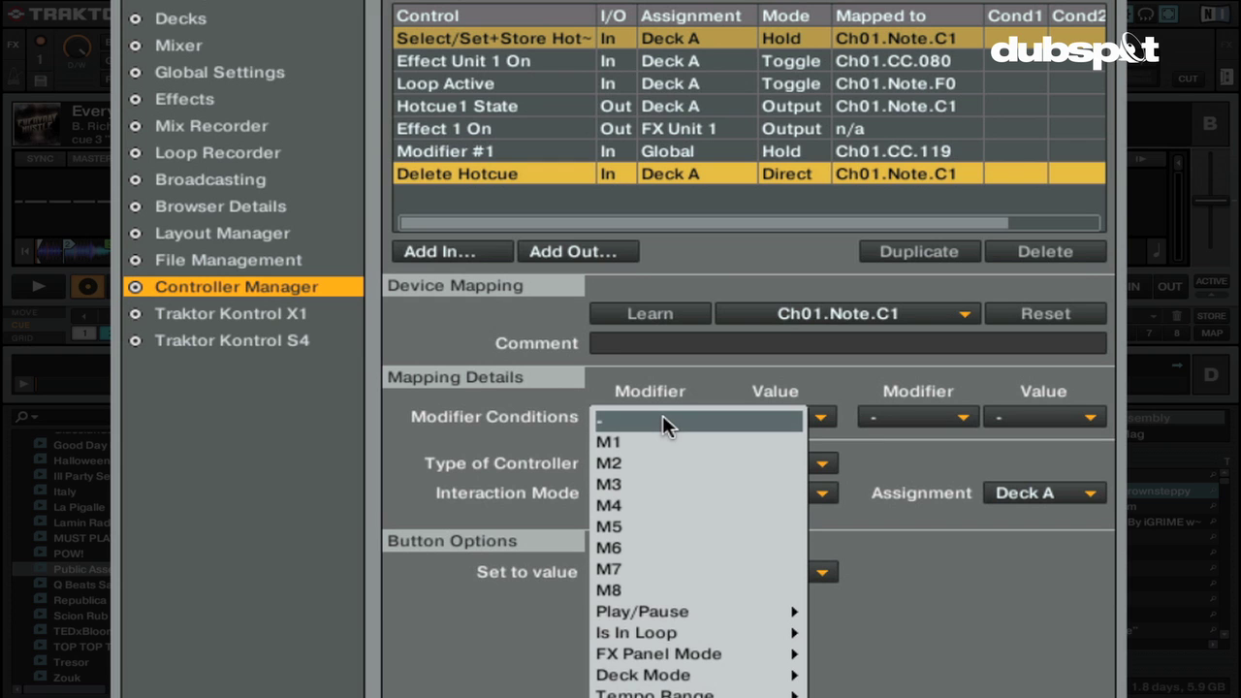
{"action": "left_click", "coordinate": [653, 441]}
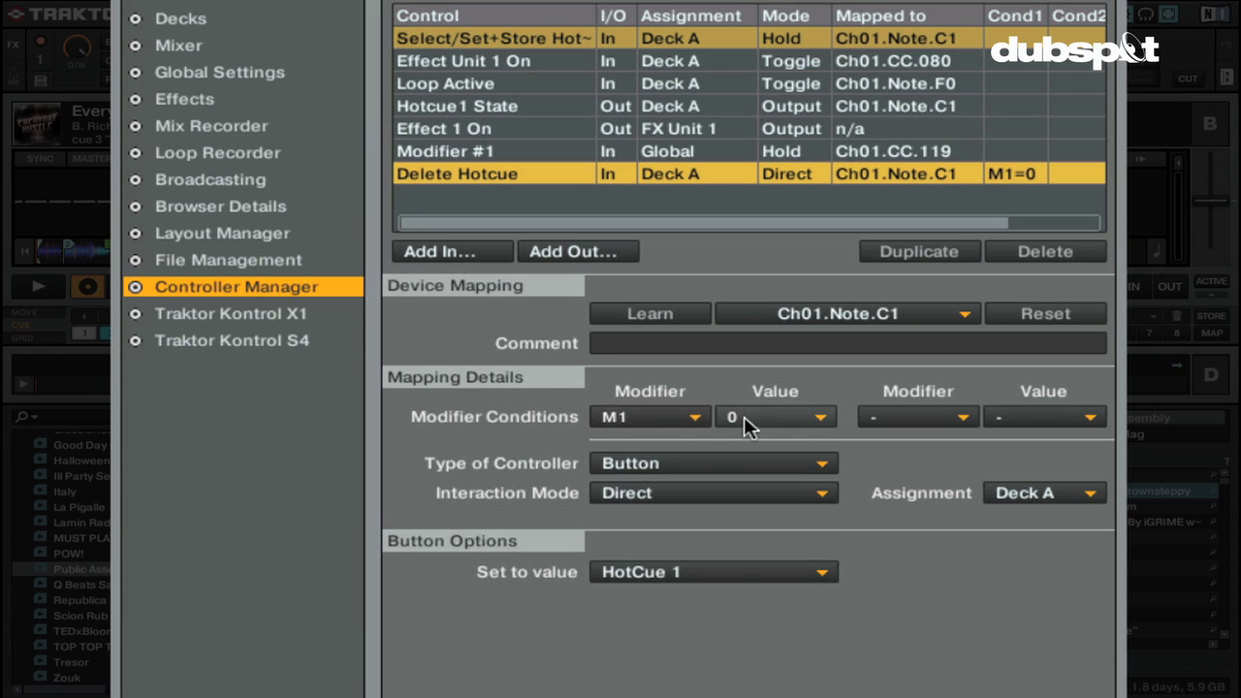
{"action": "left_click", "coordinate": [776, 419]}
{"action": "left_click", "coordinate": [730, 443]}
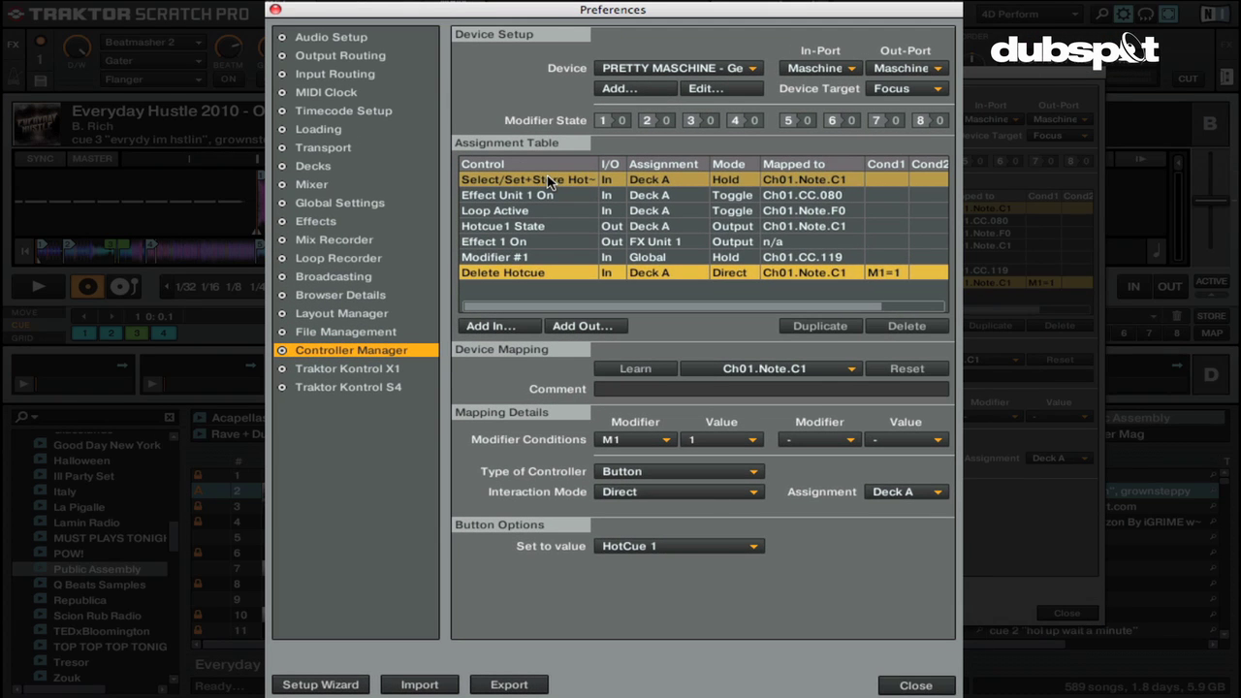
Step: Add the modifier condition M1 = 0 to the Select/Set+Store Hotcue input
{"action": "left_click", "coordinate": [775, 209]}
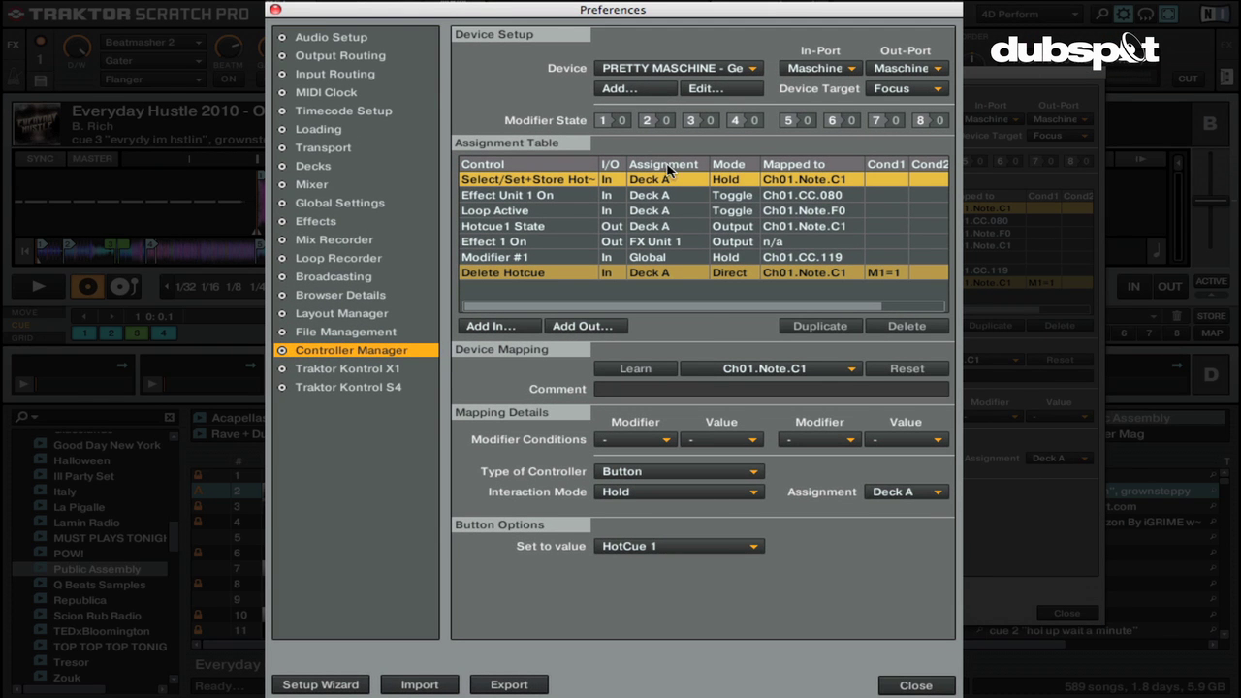
{"action": "left_click", "coordinate": [666, 441]}
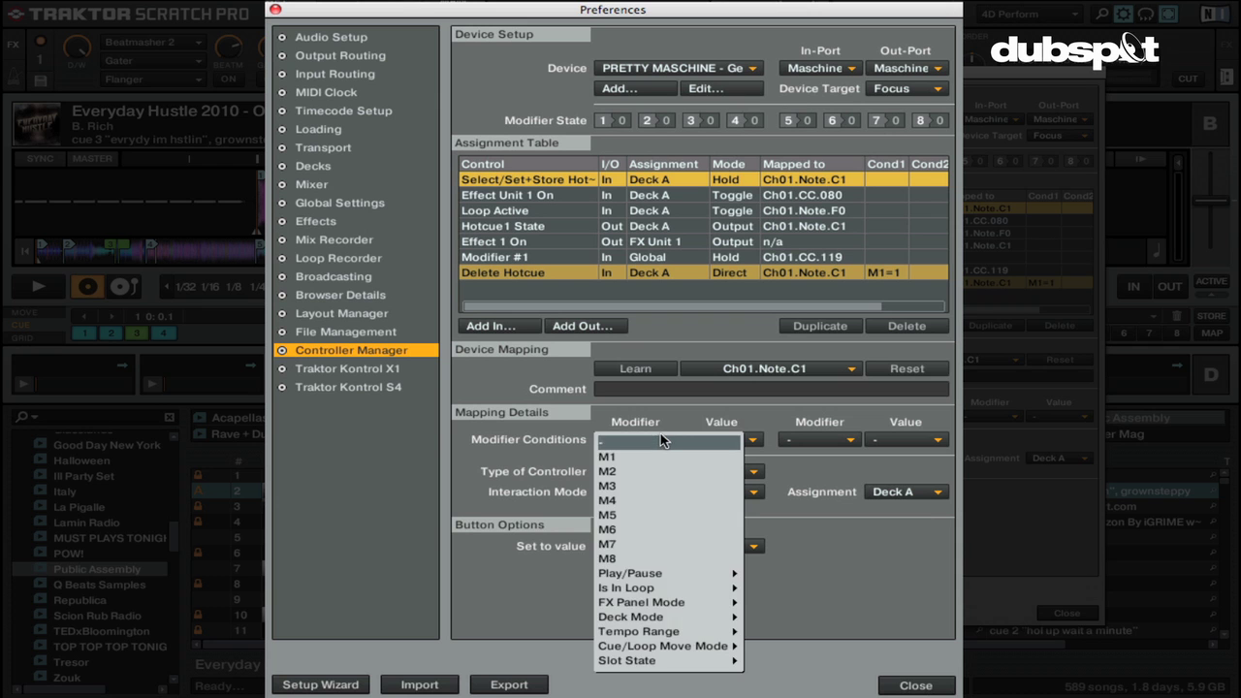
{"action": "left_click", "coordinate": [647, 457]}
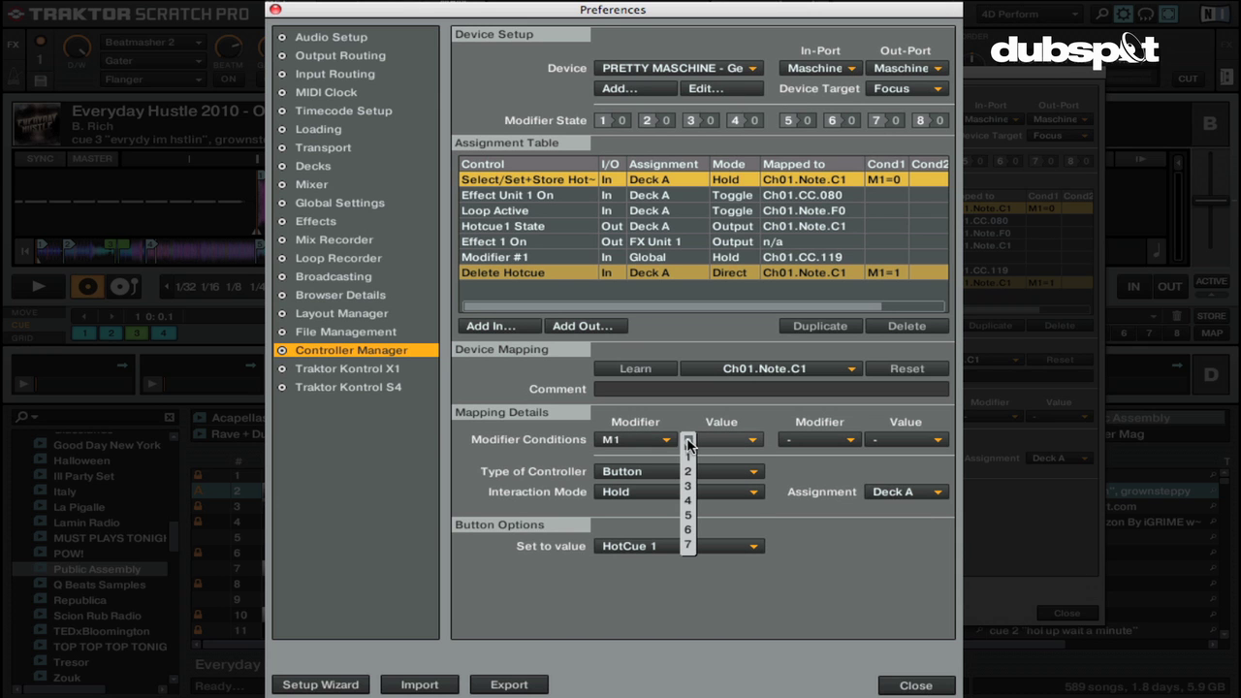
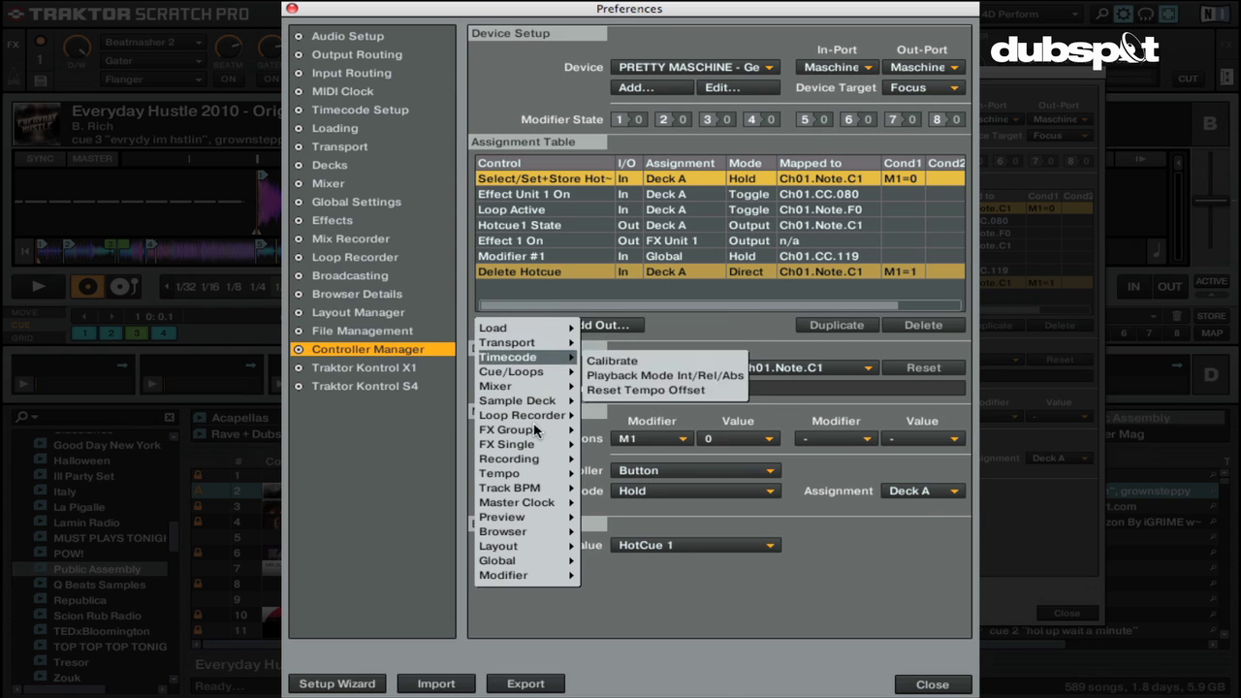
Step: Add a Modifier #2 input from the Modifier category and use Learn to map it to Ch01.CC.114
{"action": "mouse_move", "coordinate": [529, 578]}
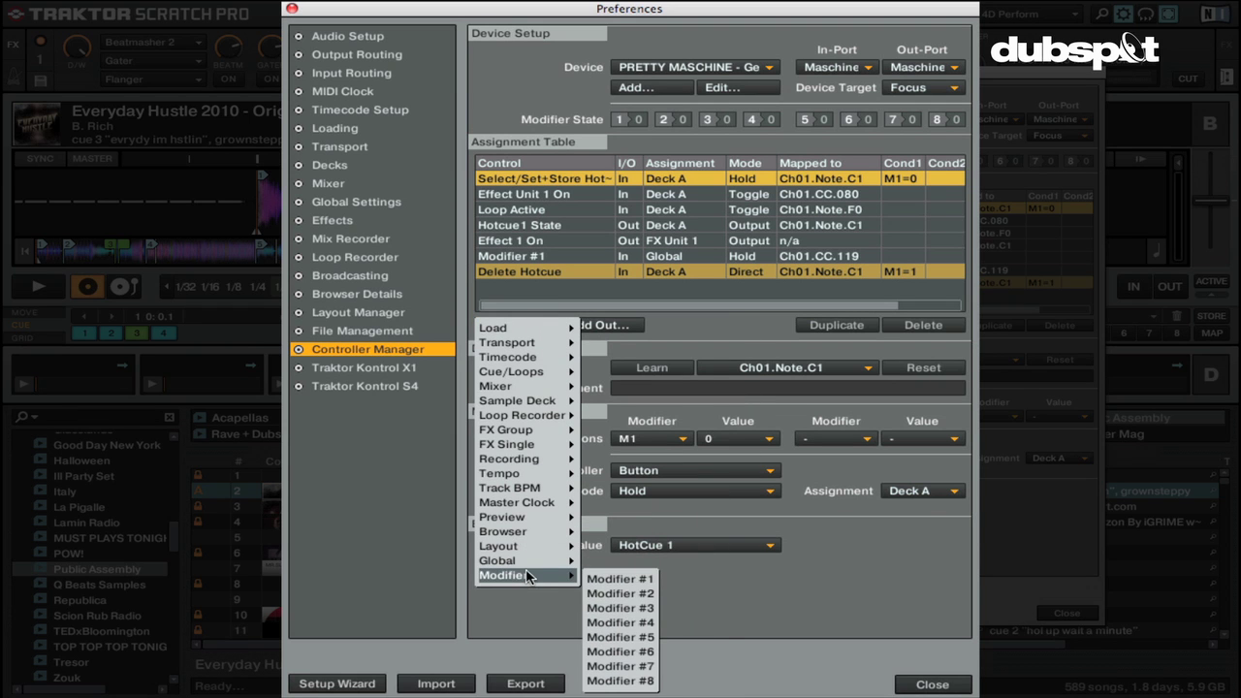
{"action": "left_click", "coordinate": [622, 594]}
{"action": "left_click", "coordinate": [665, 369]}
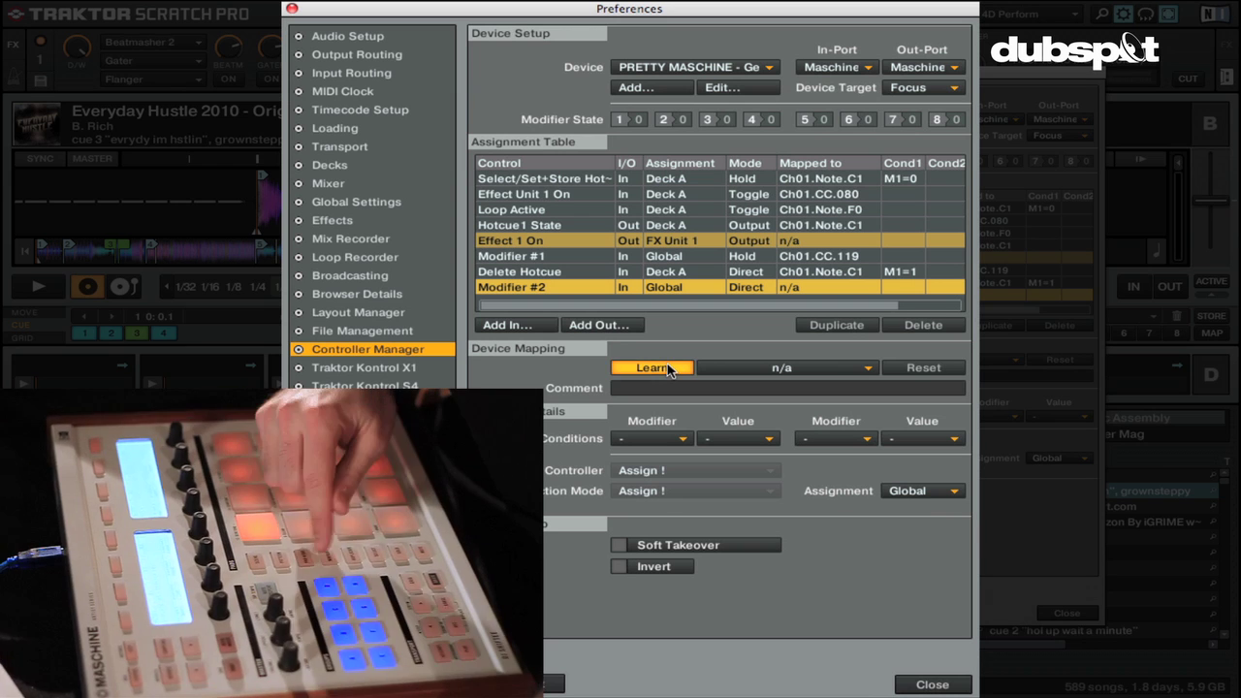
{"action": "left_click", "coordinate": [667, 365]}
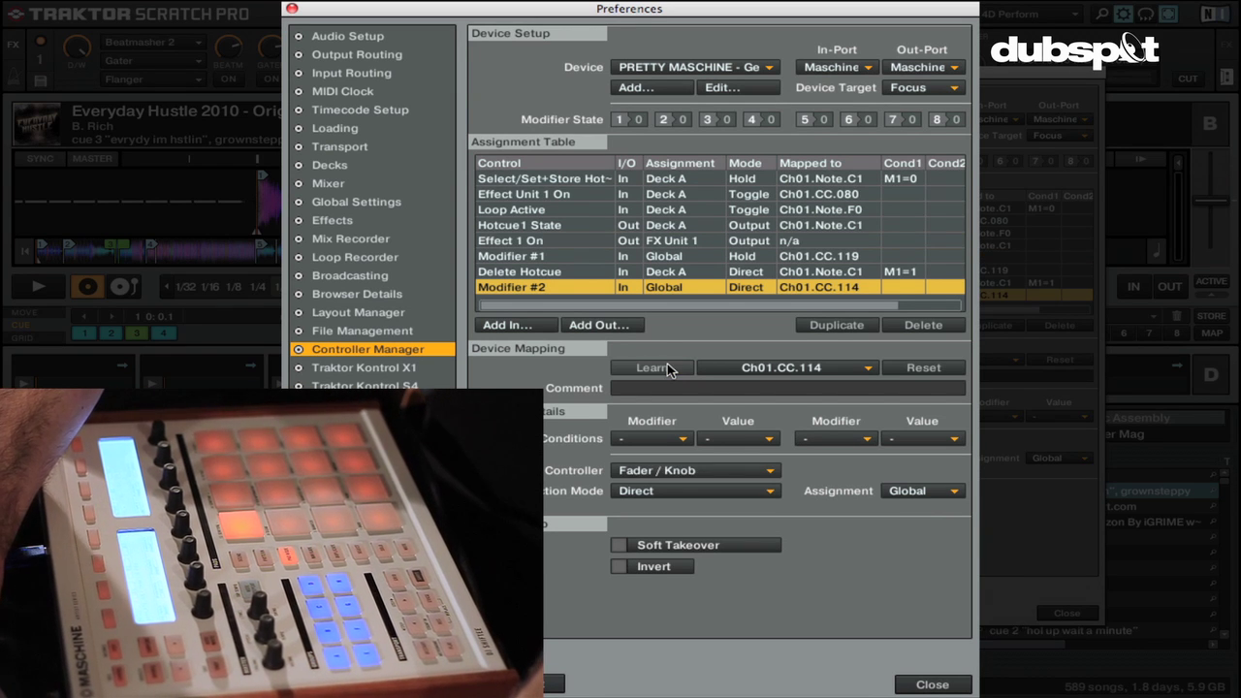
Step: Set the Modifier #2 input's controller type to Button and its interaction mode to Direct
{"action": "left_click", "coordinate": [676, 473]}
{"action": "left_click", "coordinate": [672, 472]}
{"action": "left_click", "coordinate": [662, 491]}
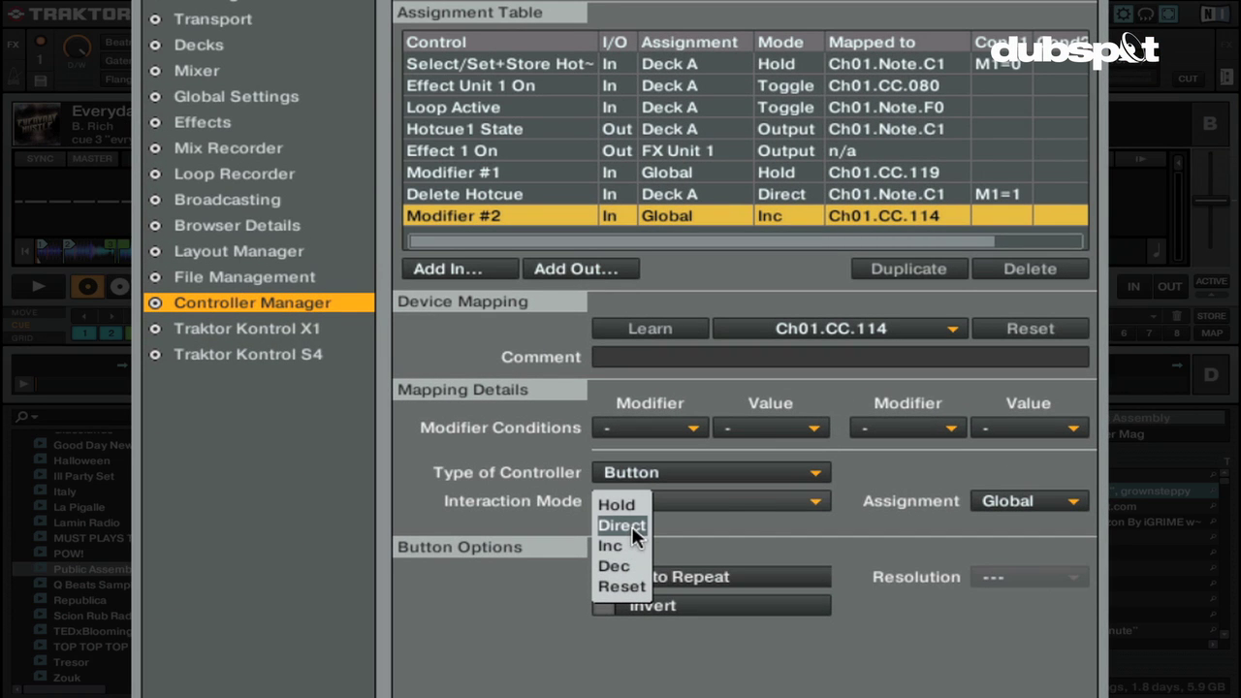
{"action": "left_click", "coordinate": [622, 526]}
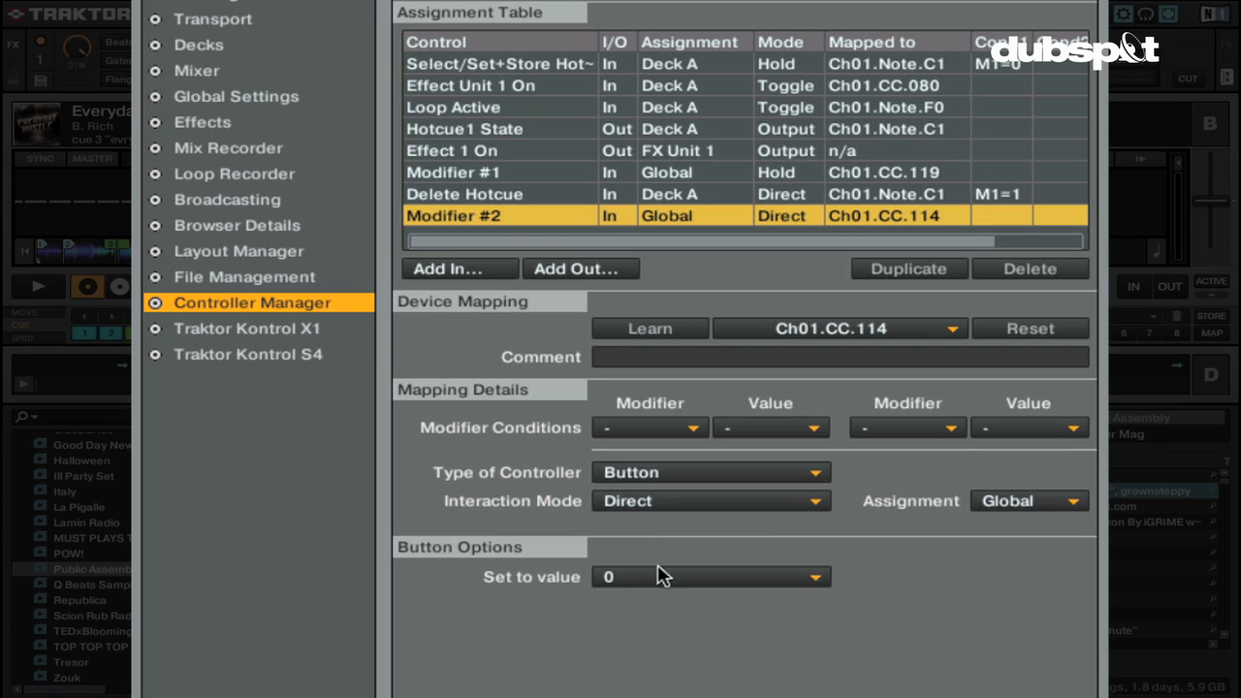
Step: Make the Modifier #2 input set the value 1 and add the modifier condition M2 = 0 to it
{"action": "left_click", "coordinate": [657, 577]}
{"action": "left_click", "coordinate": [606, 599]}
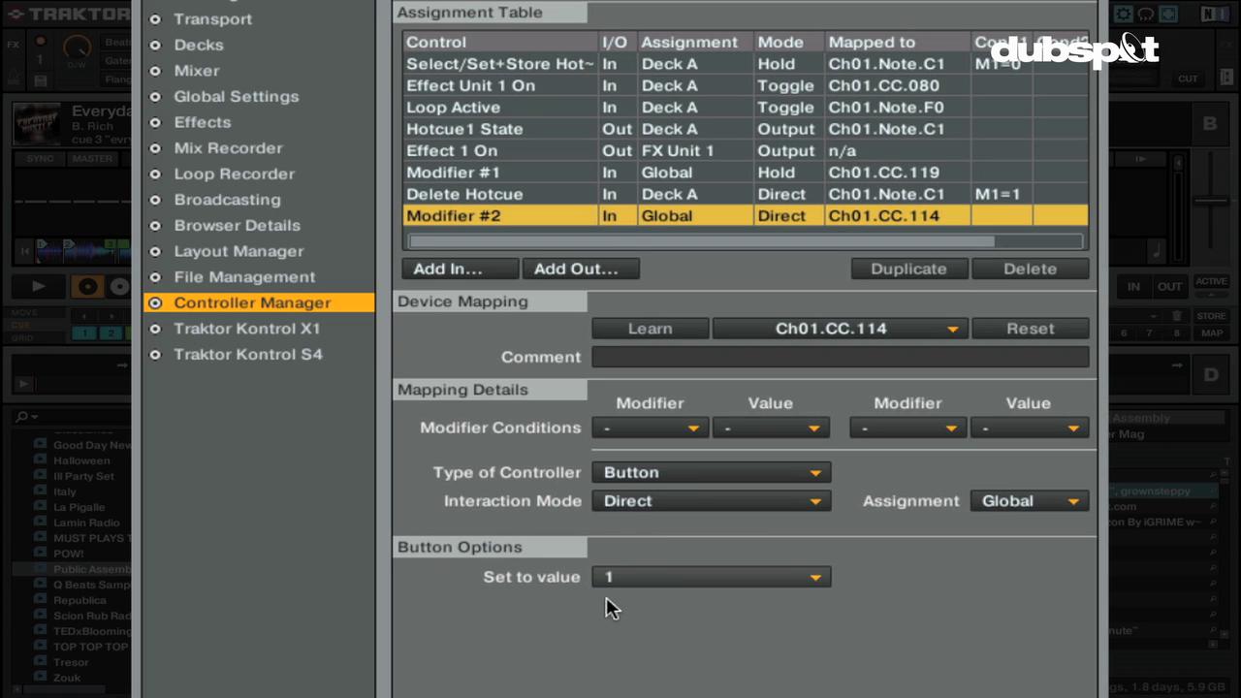
{"action": "left_click", "coordinate": [691, 428]}
{"action": "left_click", "coordinate": [660, 473]}
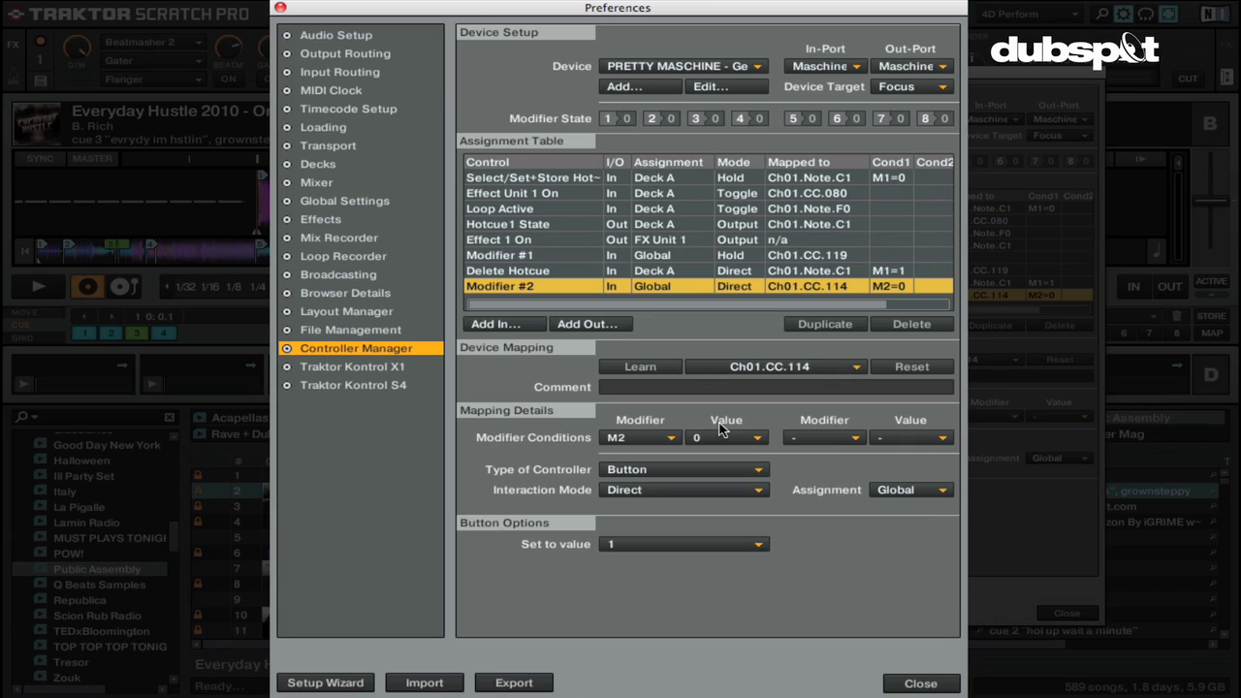
Step: Duplicate the Modifier #2 input and use Learn to map the copy to Ch01.CC.114
{"action": "left_click", "coordinate": [827, 326]}
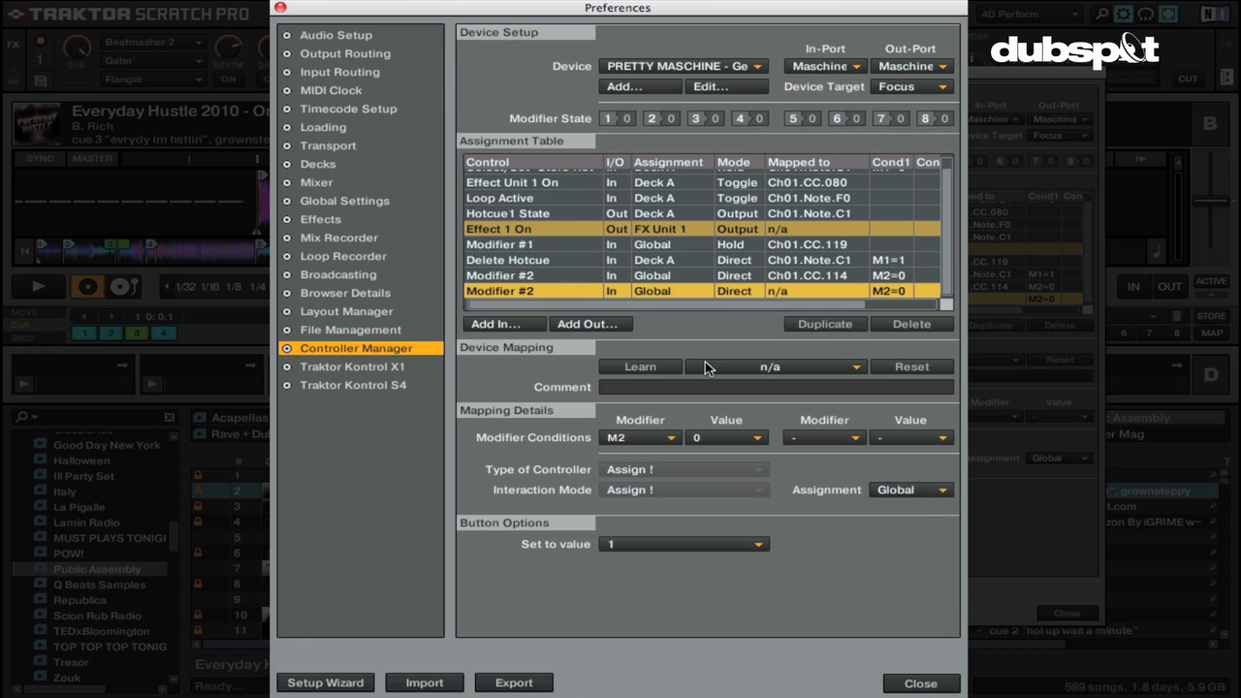
{"action": "left_click", "coordinate": [660, 371]}
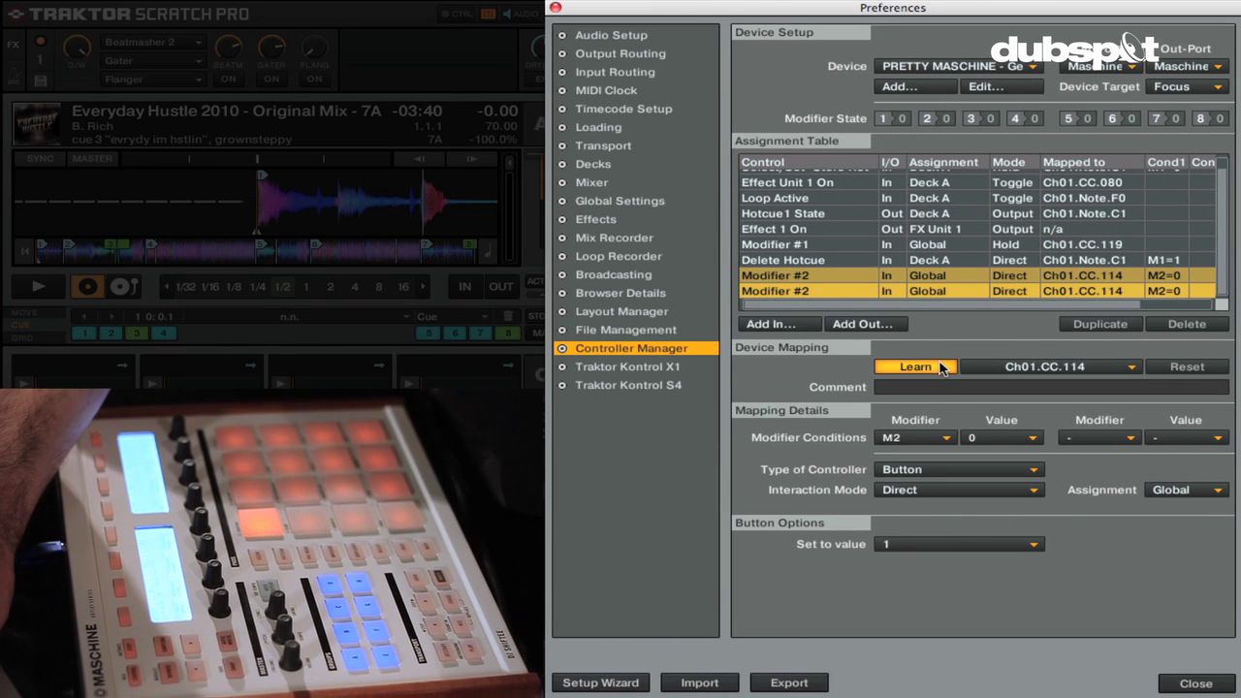
{"action": "left_click", "coordinate": [941, 368]}
Step: Make the duplicated Modifier #2 input set the value 0 and change its modifier condition to M2 = 1
{"action": "left_click", "coordinate": [956, 546]}
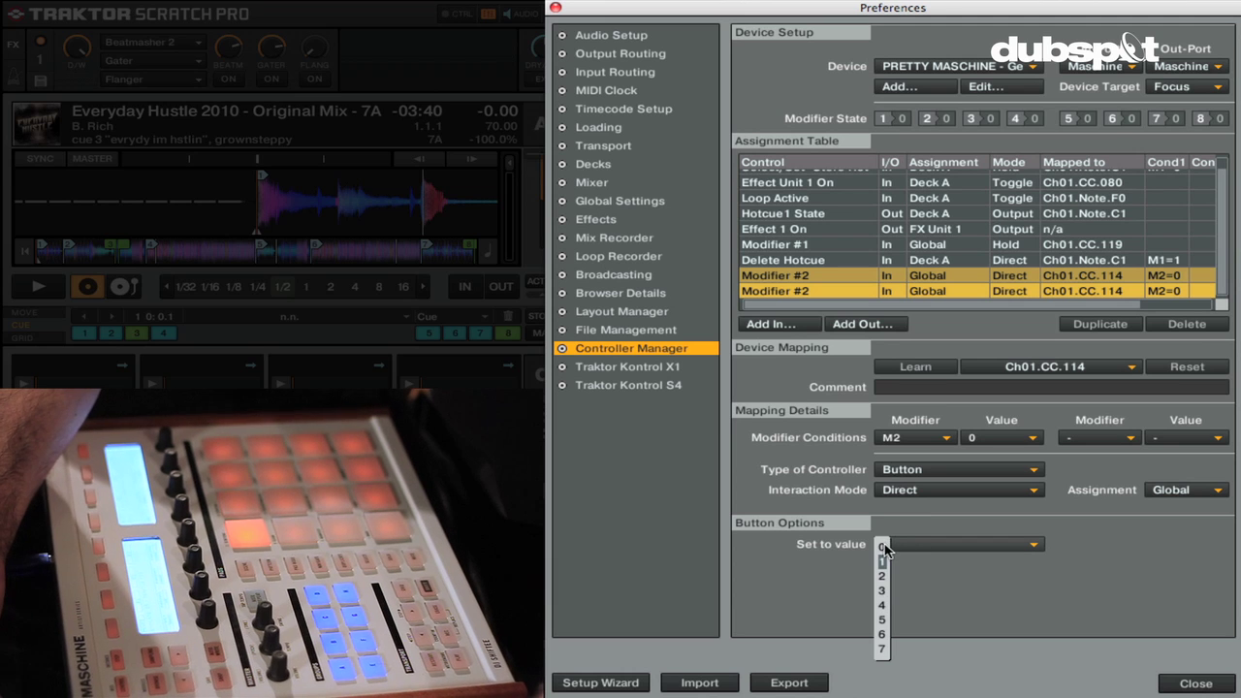
{"action": "left_click", "coordinate": [884, 547]}
{"action": "left_click", "coordinate": [972, 439]}
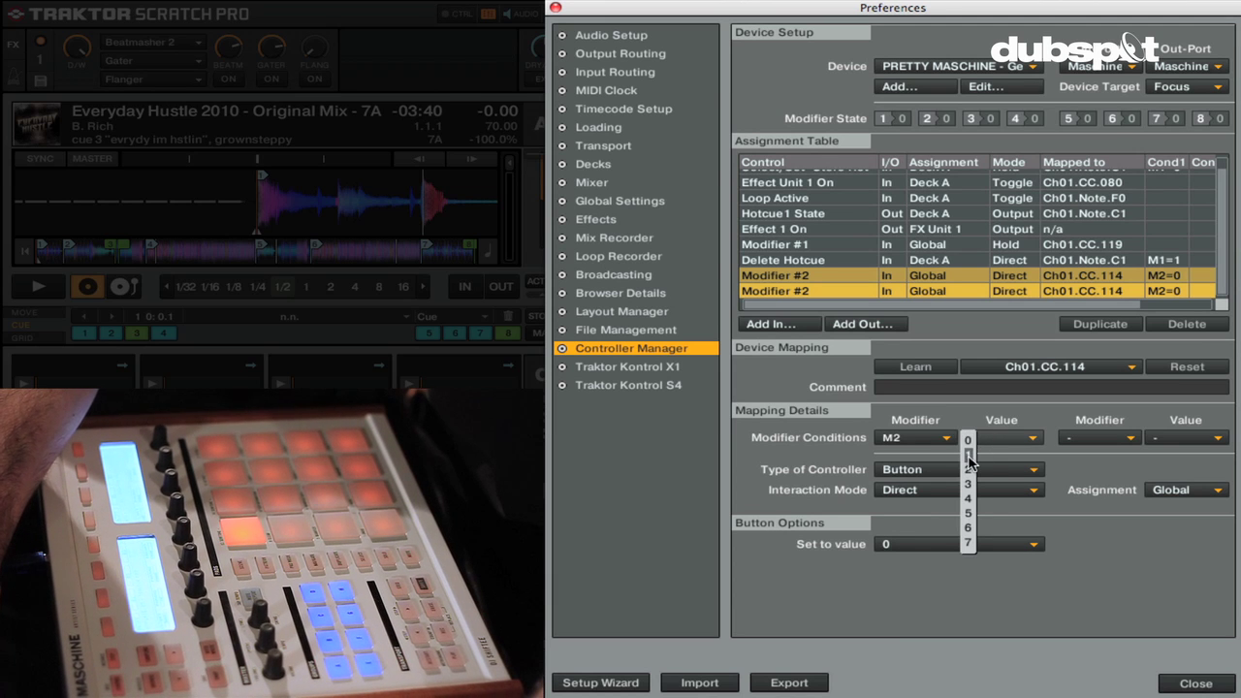
{"action": "left_click", "coordinate": [968, 455]}
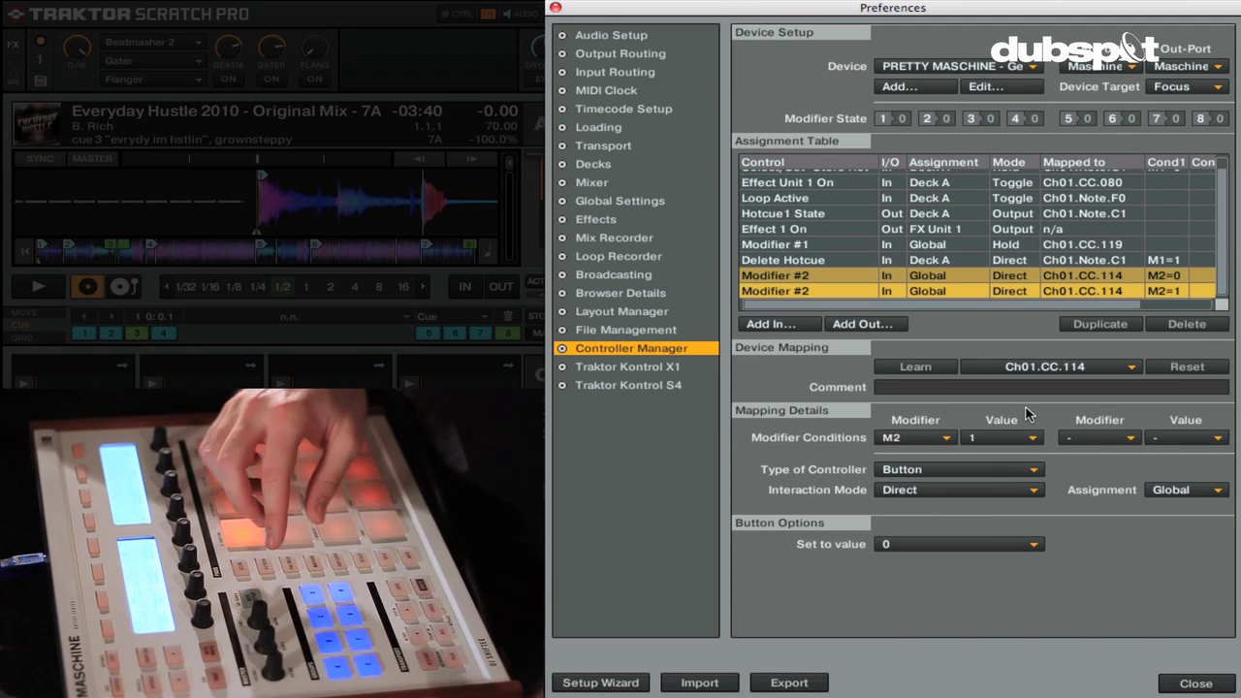